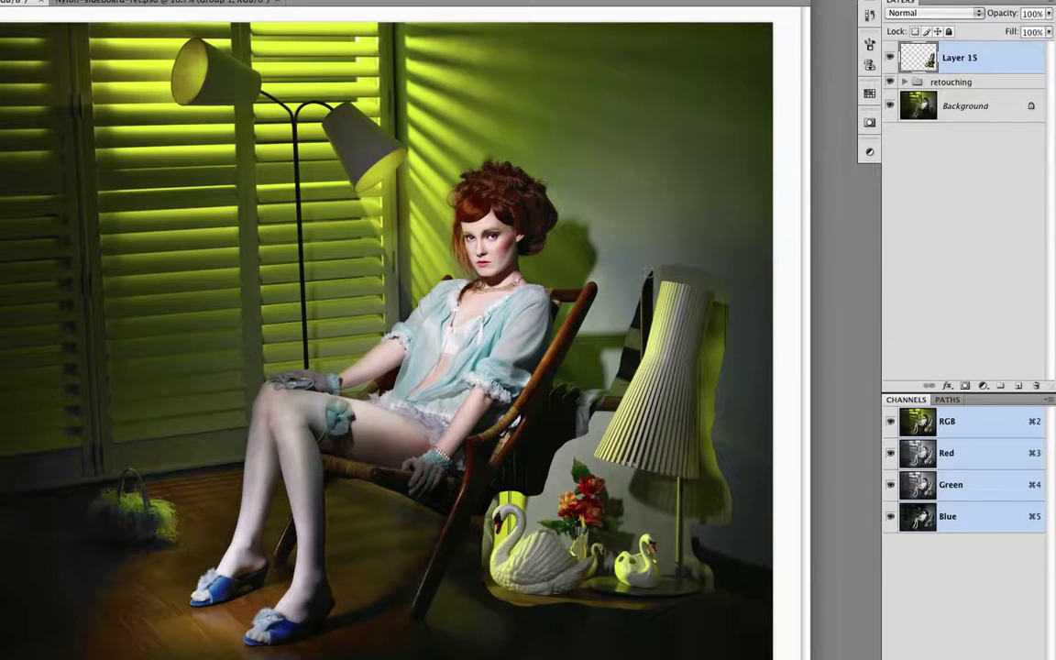
- Clean up the edge beside the pleated lampshade on Layer 15, add a layer mask, and paint along that edge on the mask
drag(648, 273, 626, 362)
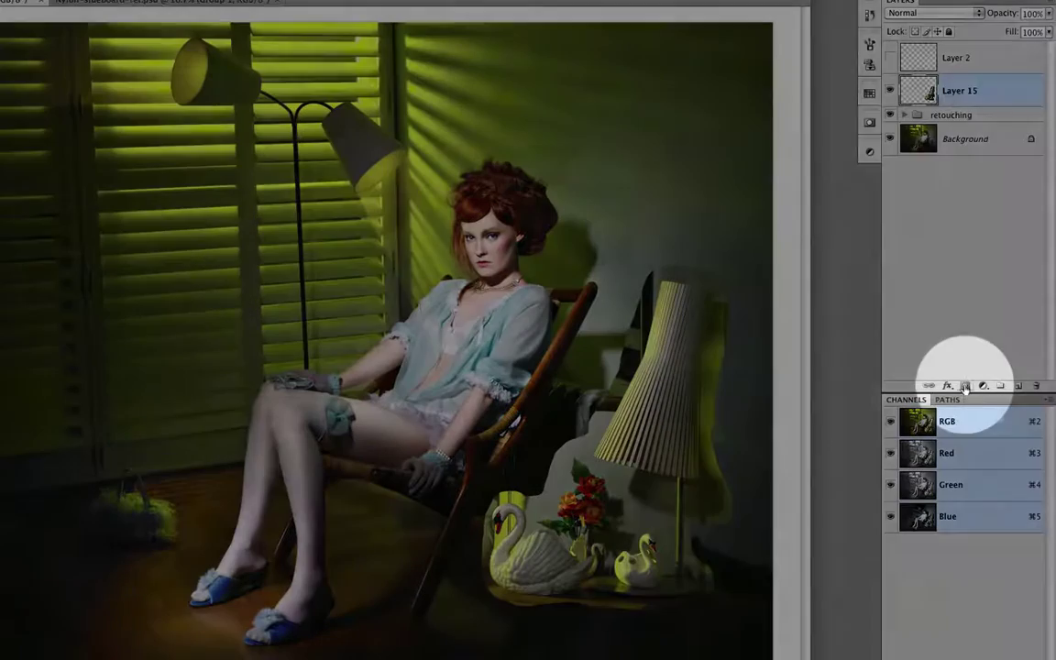
click(965, 385)
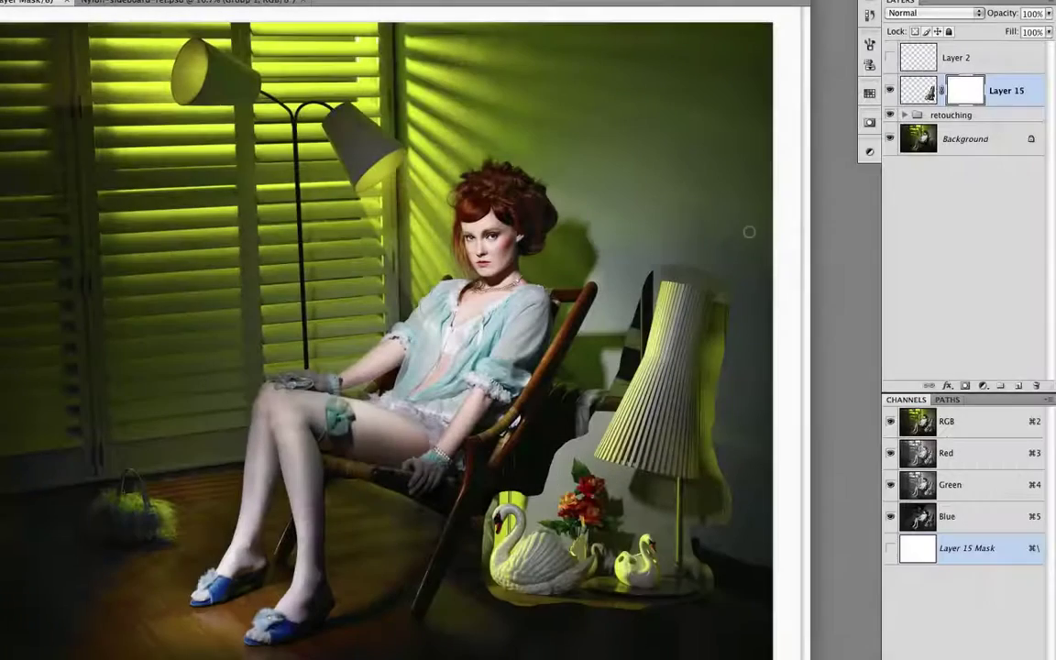
drag(654, 263, 630, 369)
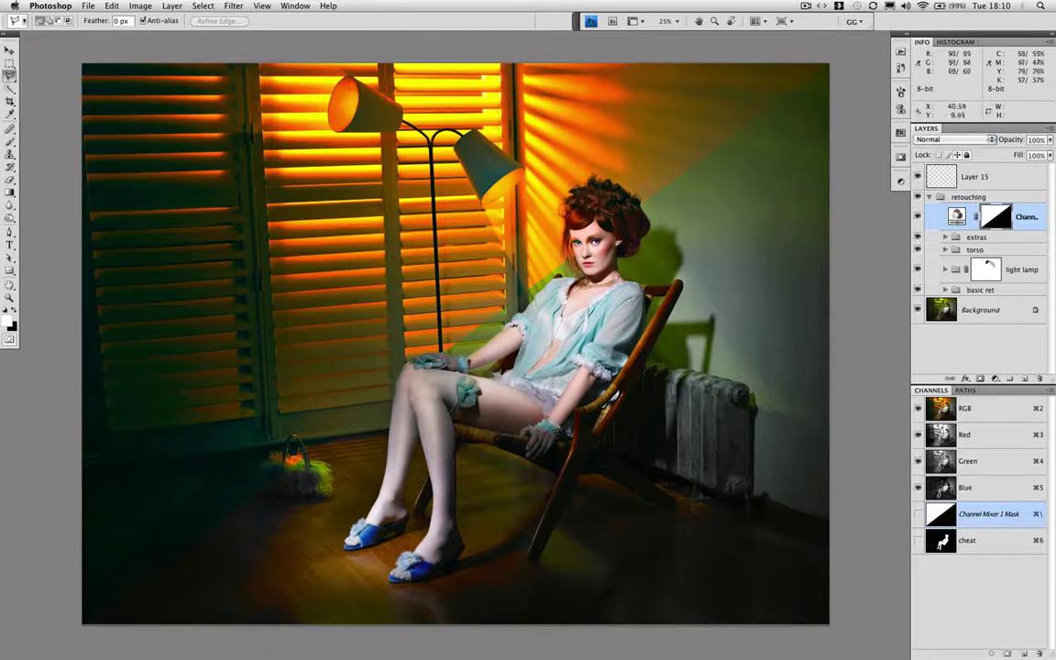
- Compare the image with the Channel Mixer adjustment layer hidden and shown
click(918, 218)
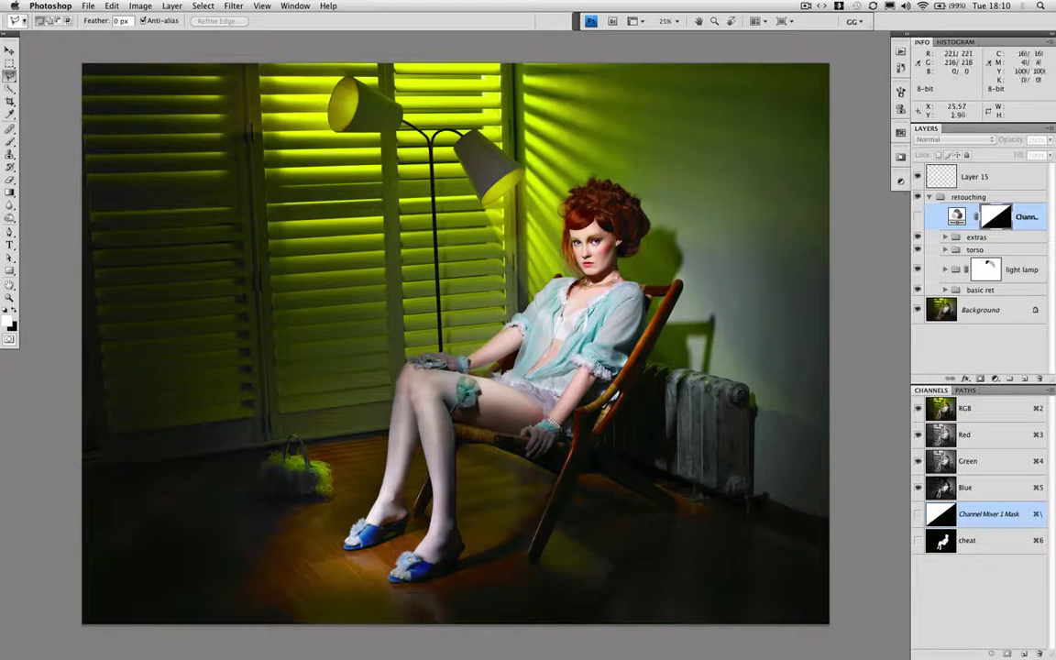
click(918, 217)
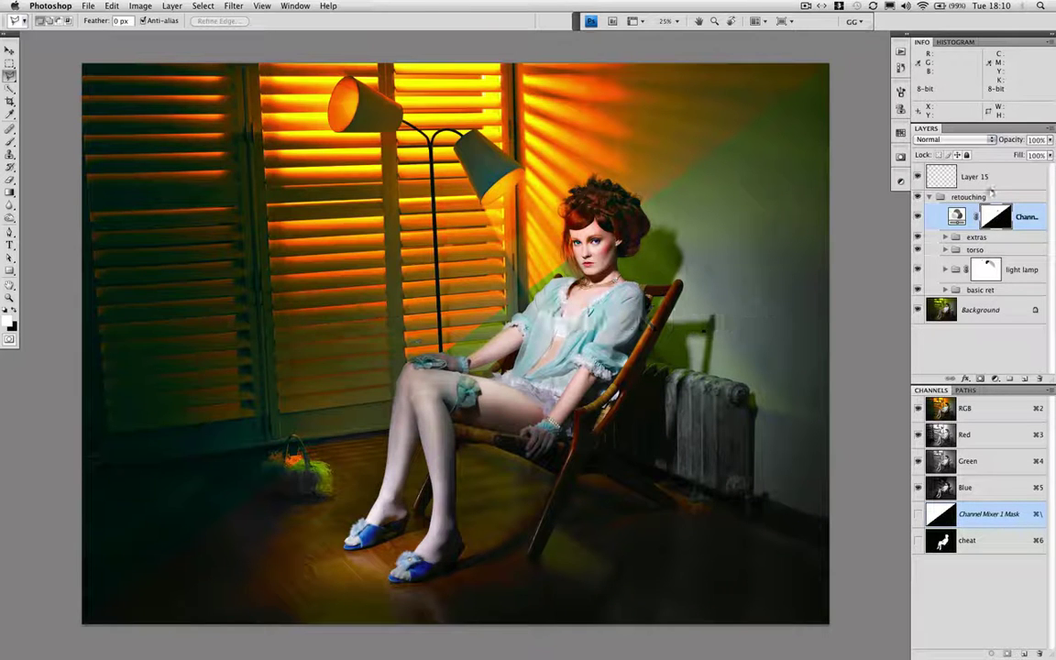
- Fill the Channel Mixer layer mask with black, switch it to white, and fill it with black again
key(alt+BackSpace)
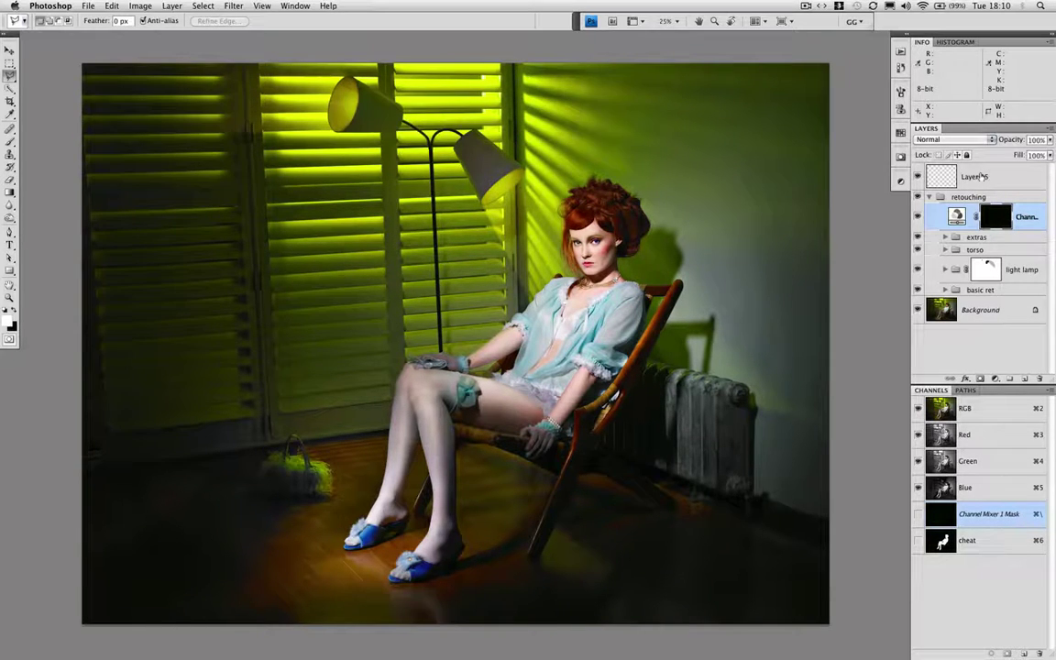
key(ctrl+BackSpace)
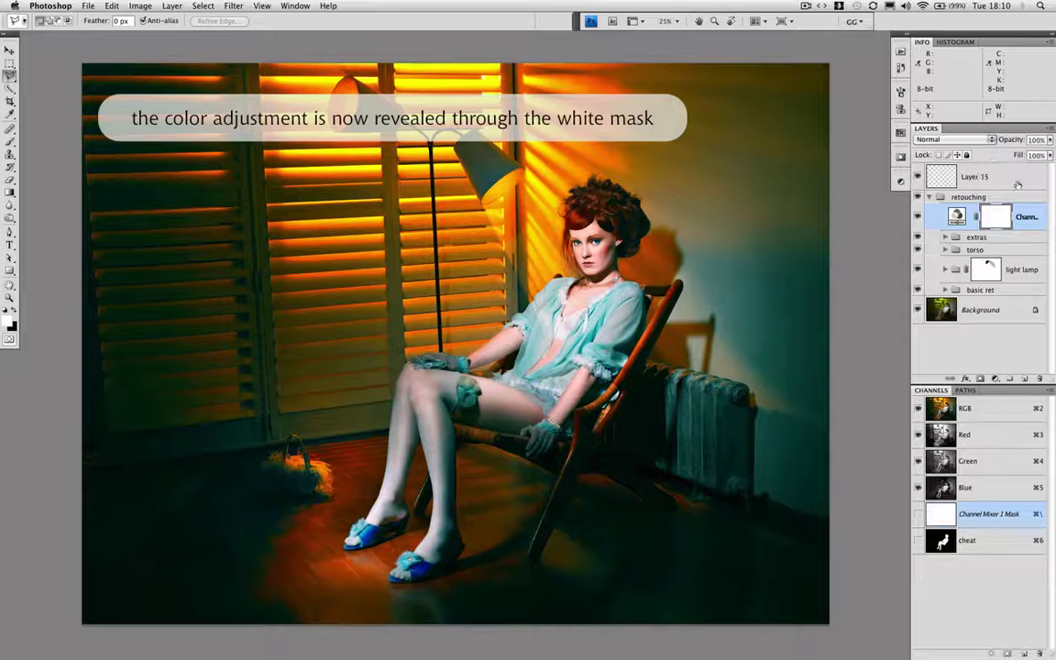
key(alt+BackSpace)
- Paint white over the seated woman on the Channel Mixer mask, from hair to shoes, with a 700 px brush
key(b)
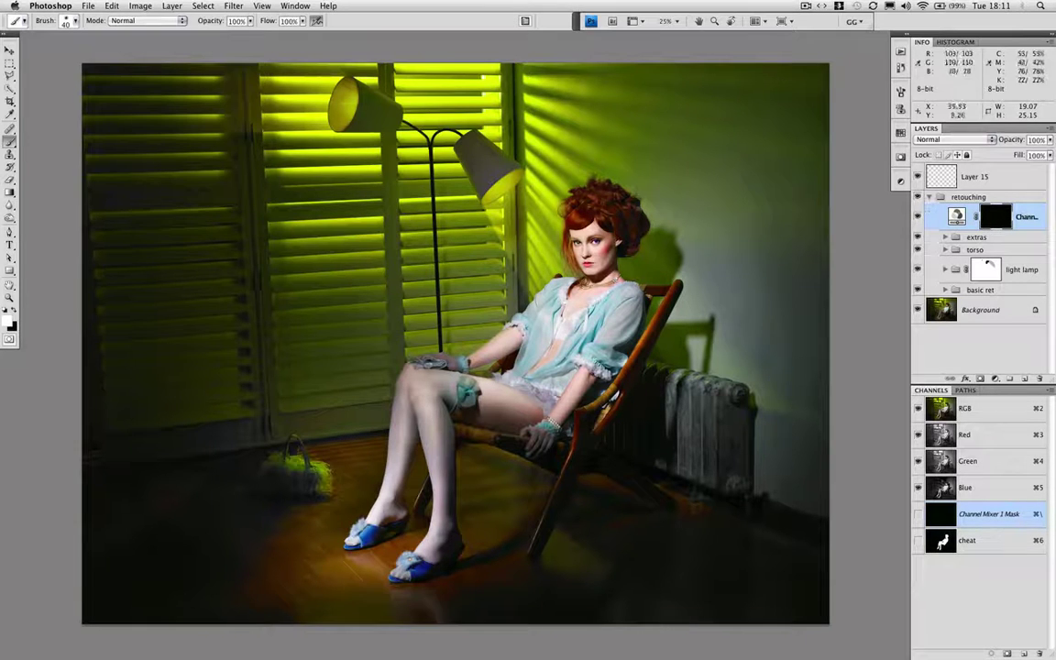
key(bracketright)
key(bracketright)
key(bracketright)
key(bracketright)
key(bracketright)
key(bracketright)
key(bracketright)
key(bracketright)
key(bracketright)
key(bracketright)
key(bracketright)
key(bracketright)
key(bracketright)
key(bracketright)
key(bracketright)
key(bracketright)
mouse_move(594, 244)
mouse_down()
mouse_move(602, 222)
mouse_move(605, 240)
mouse_up()
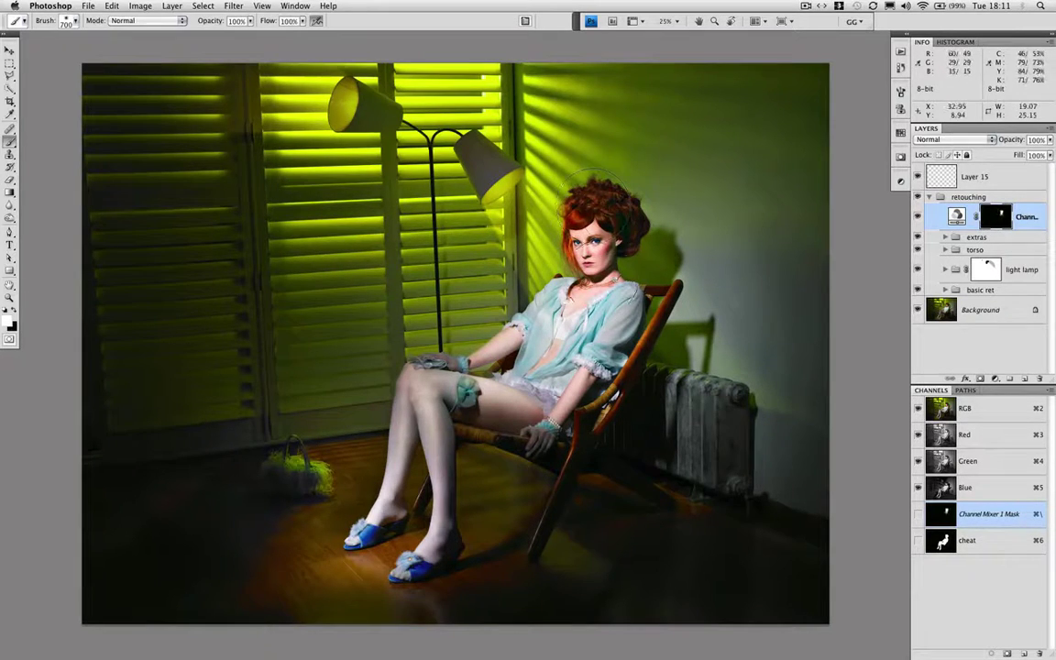
mouse_move(587, 307)
mouse_down()
mouse_move(595, 325)
mouse_move(577, 338)
mouse_up()
mouse_move(508, 367)
mouse_down()
mouse_move(421, 367)
mouse_move(477, 348)
mouse_move(424, 431)
mouse_move(413, 536)
mouse_move(396, 539)
mouse_up()
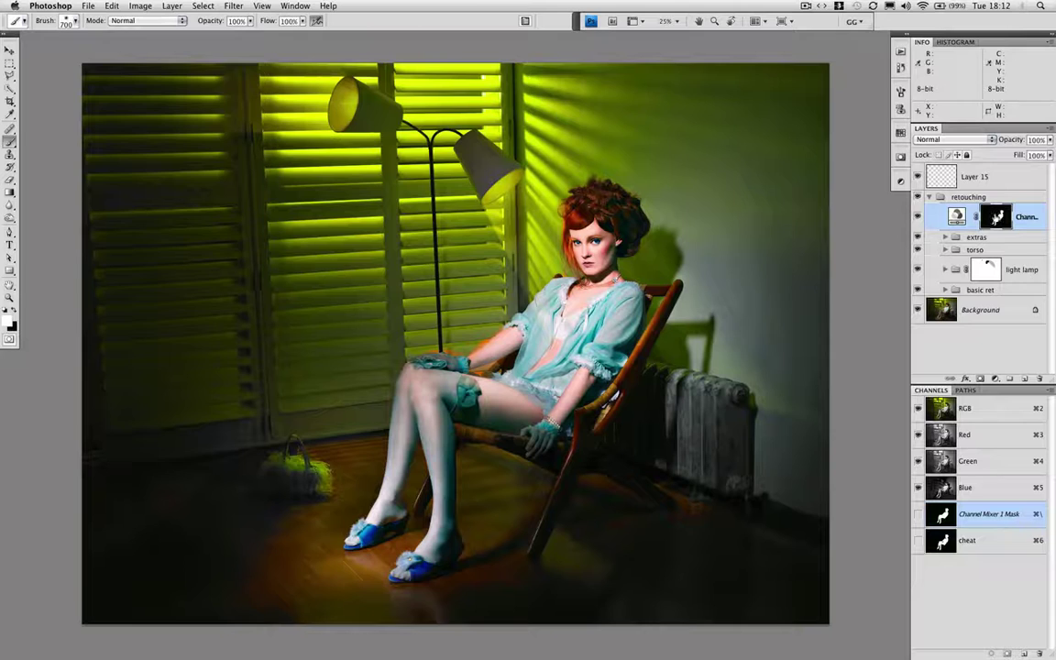
- View the painted Channel Mixer mask on its own, return to the composite, and invert the mask
alt+click(994, 217)
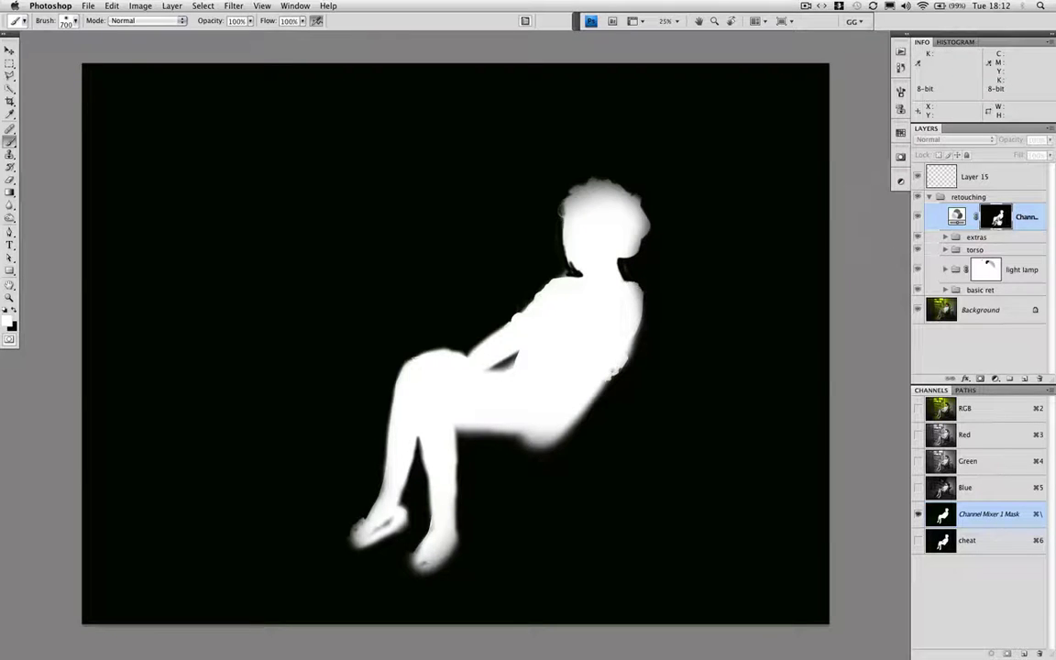
key(super+2)
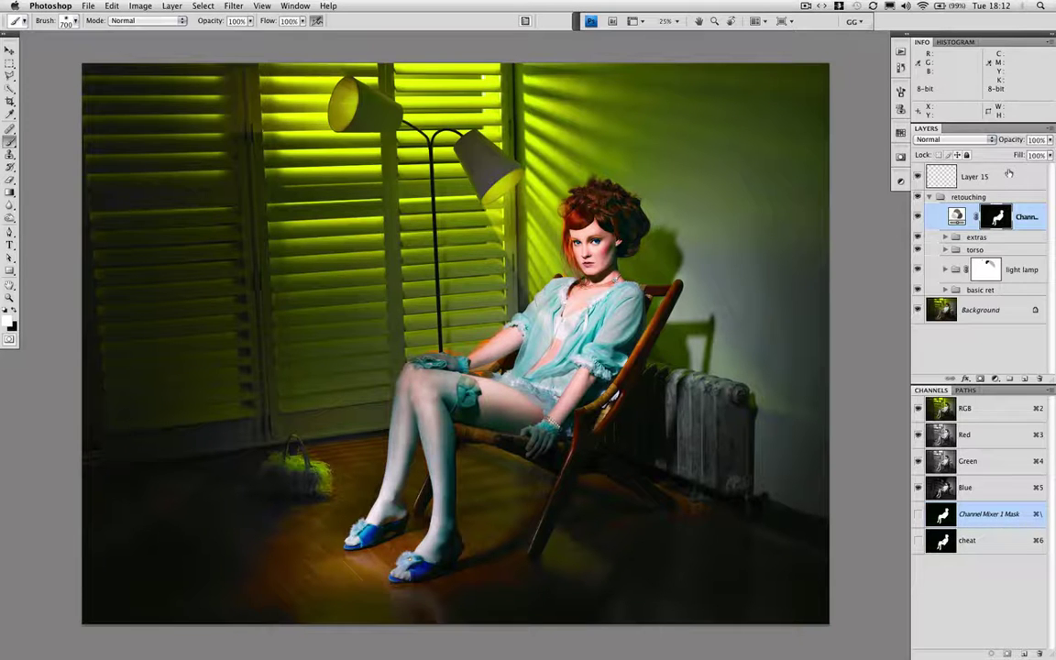
key(super+i)
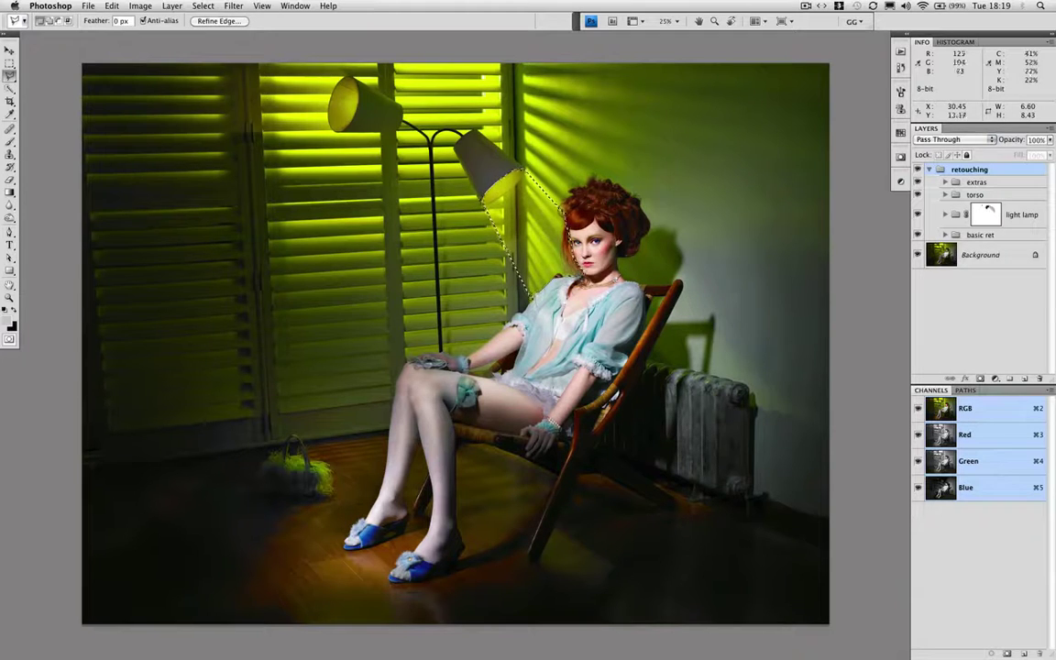
- Fade the lower end of the light-beam selection beneath the lampshade with a gradient in Quick Mask mode
key(q)
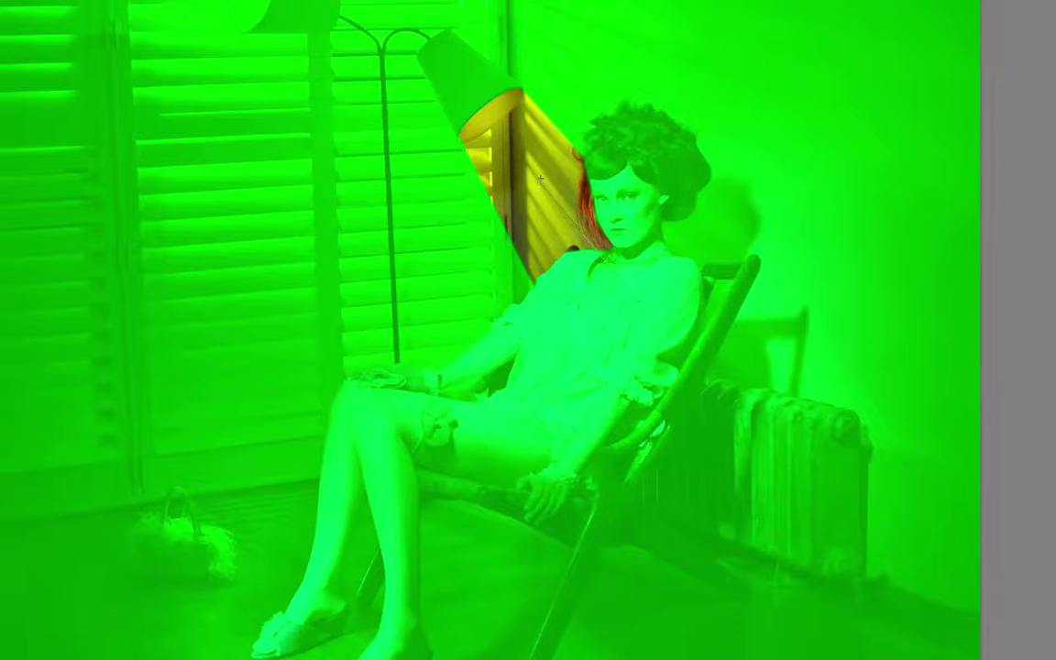
drag(540, 180, 537, 178)
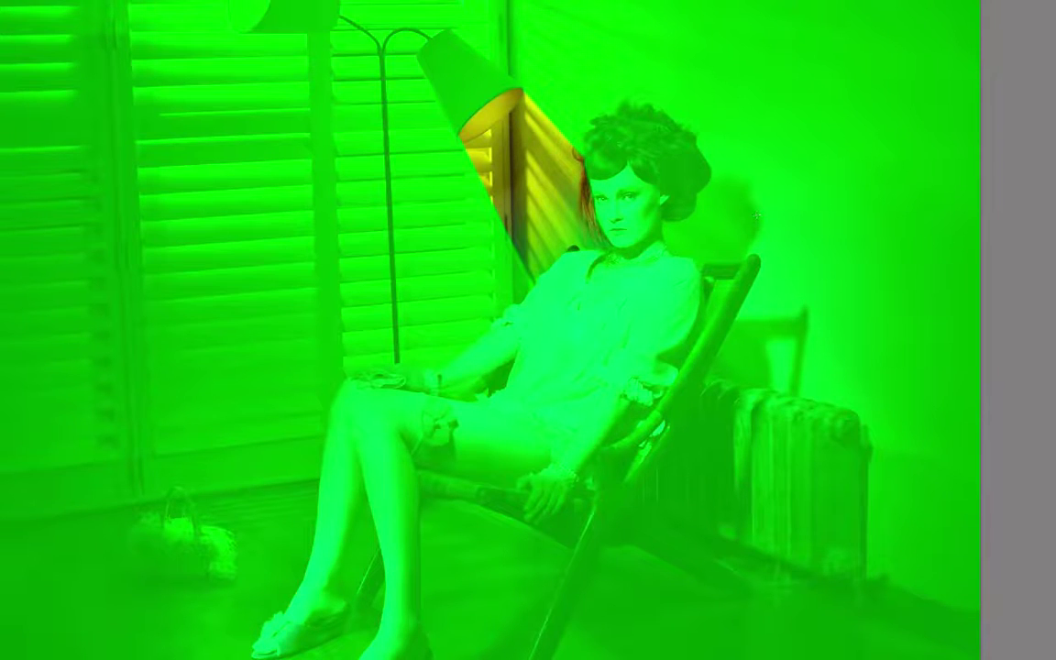
key(q)
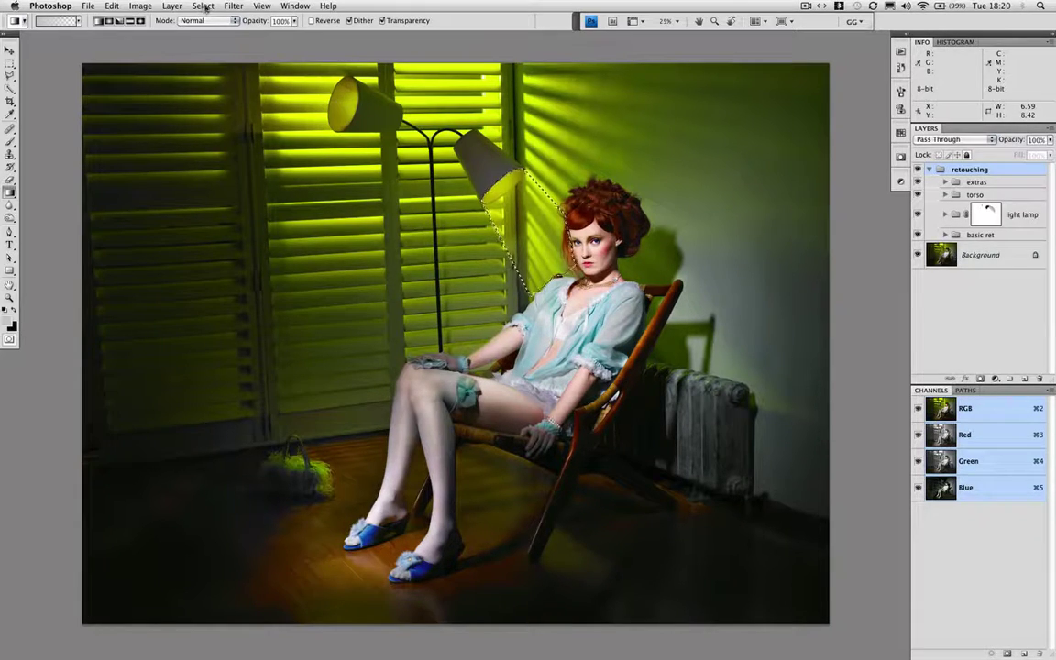
- Save the beam selection as a new channel named "light" and deselect it
click(204, 6)
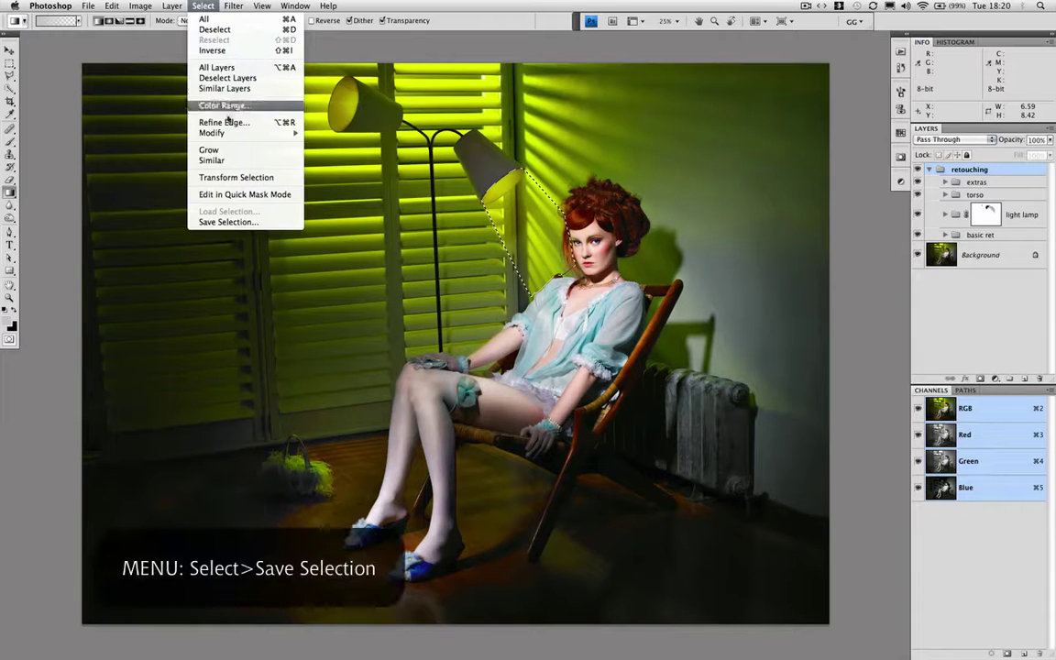
click(226, 222)
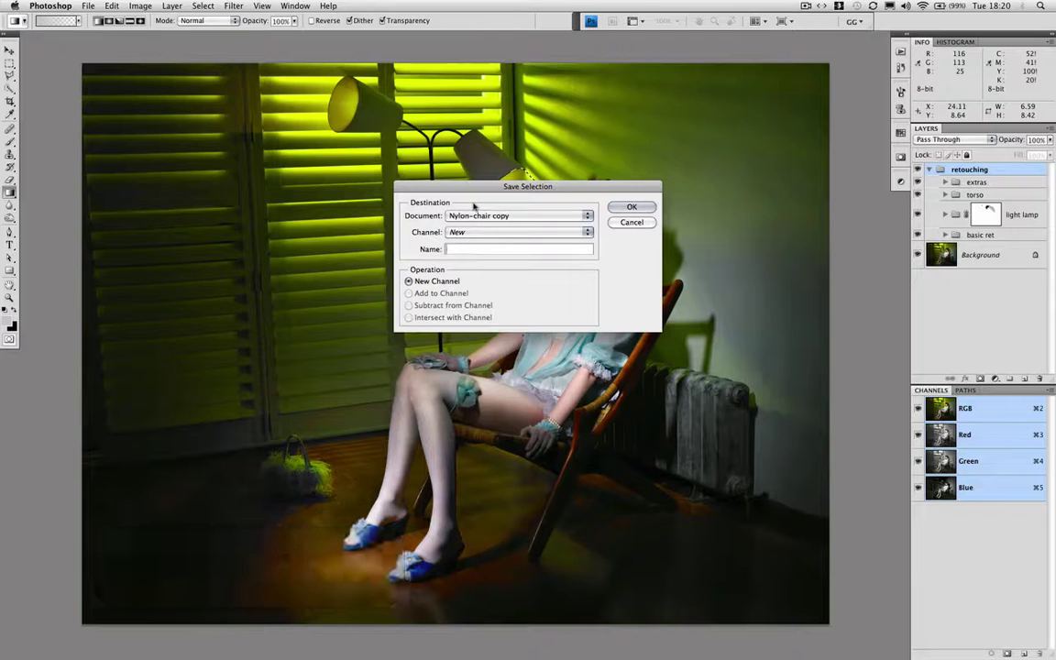
text(light)
key(Return)
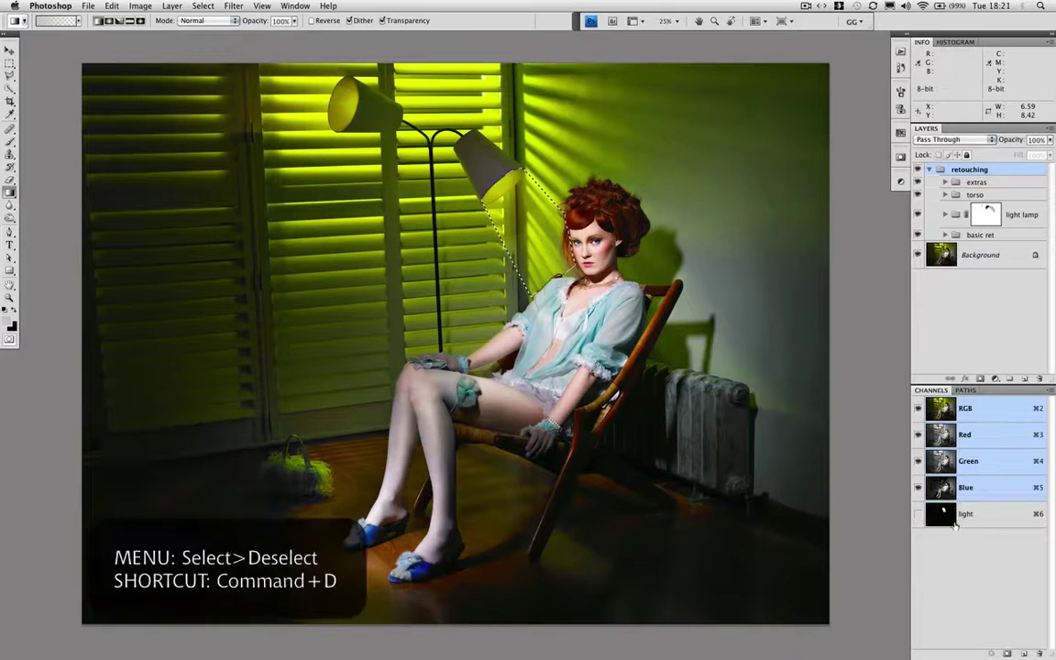
key(super+d)
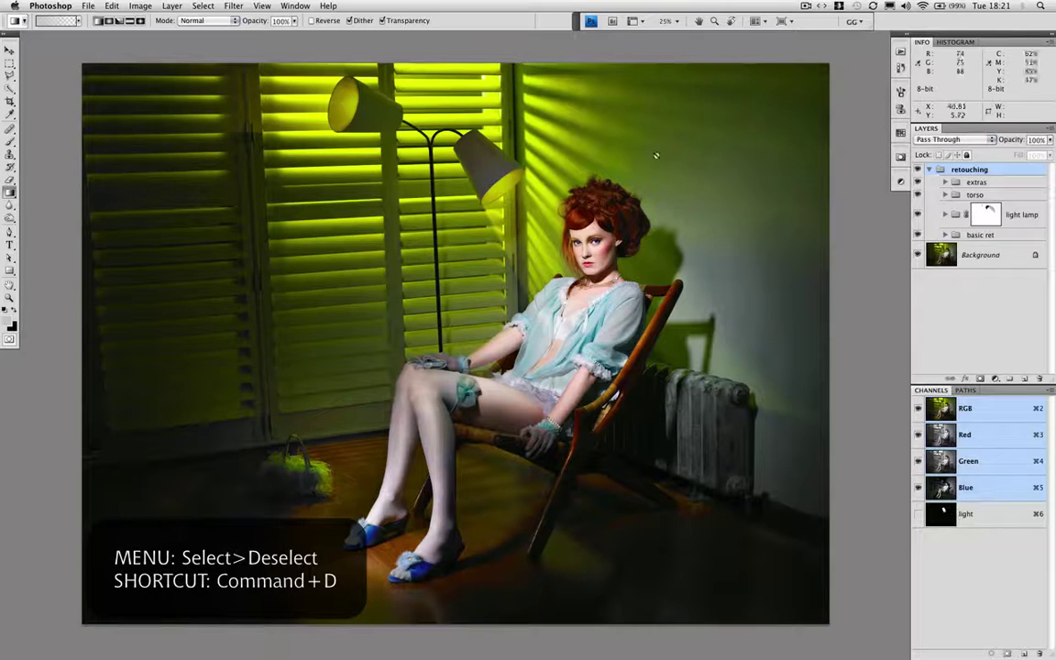
- Examine the light channel on its own and as a coloured overlay on the composite image
key(l)
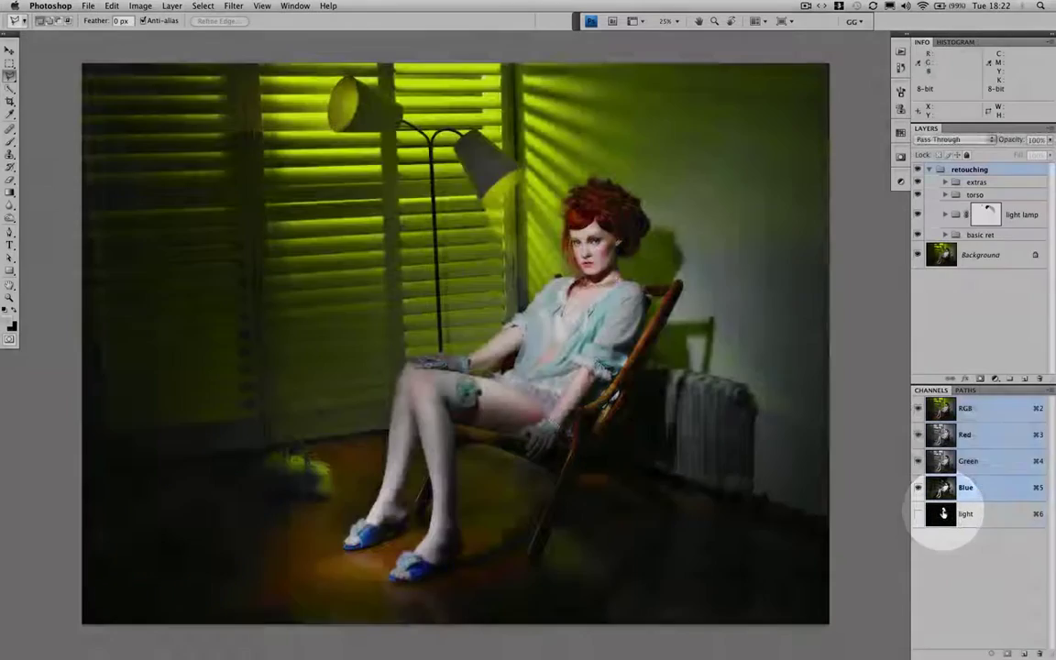
click(946, 514)
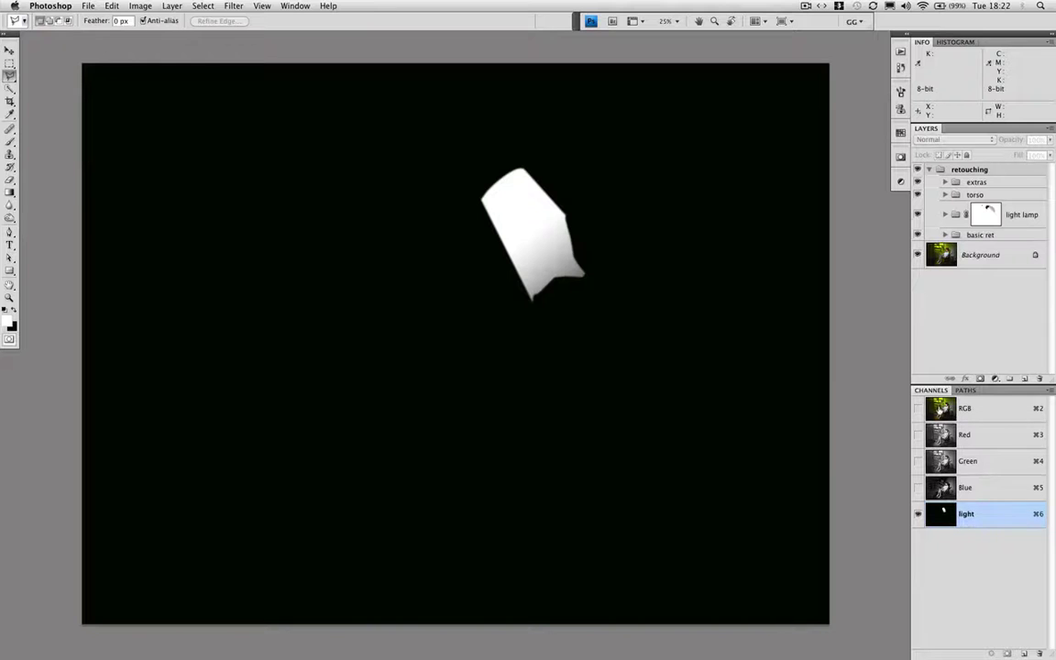
click(941, 408)
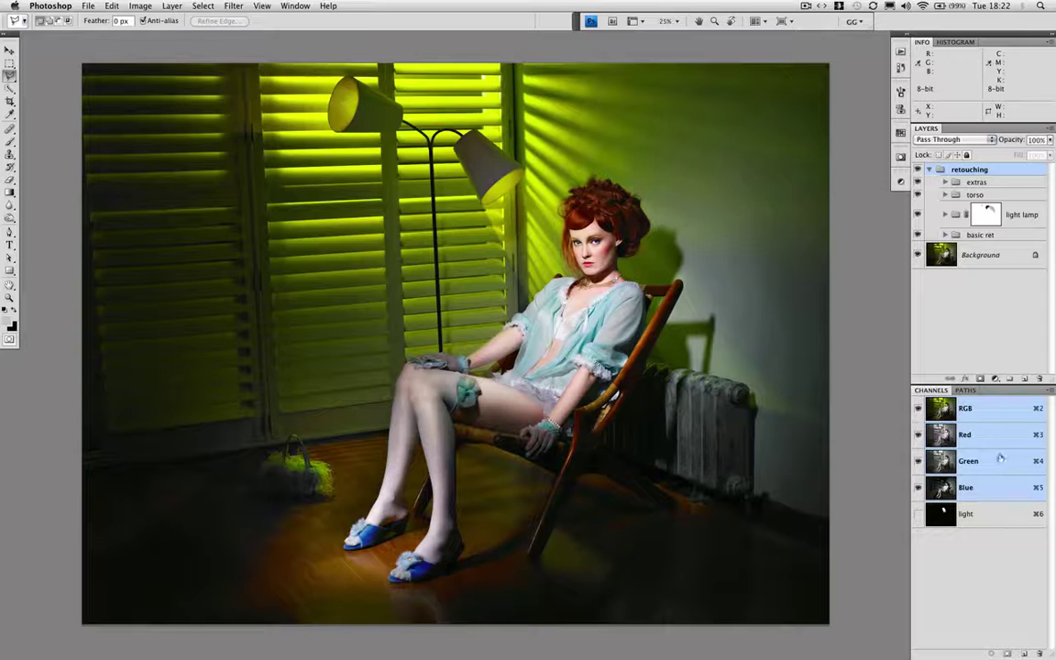
click(917, 516)
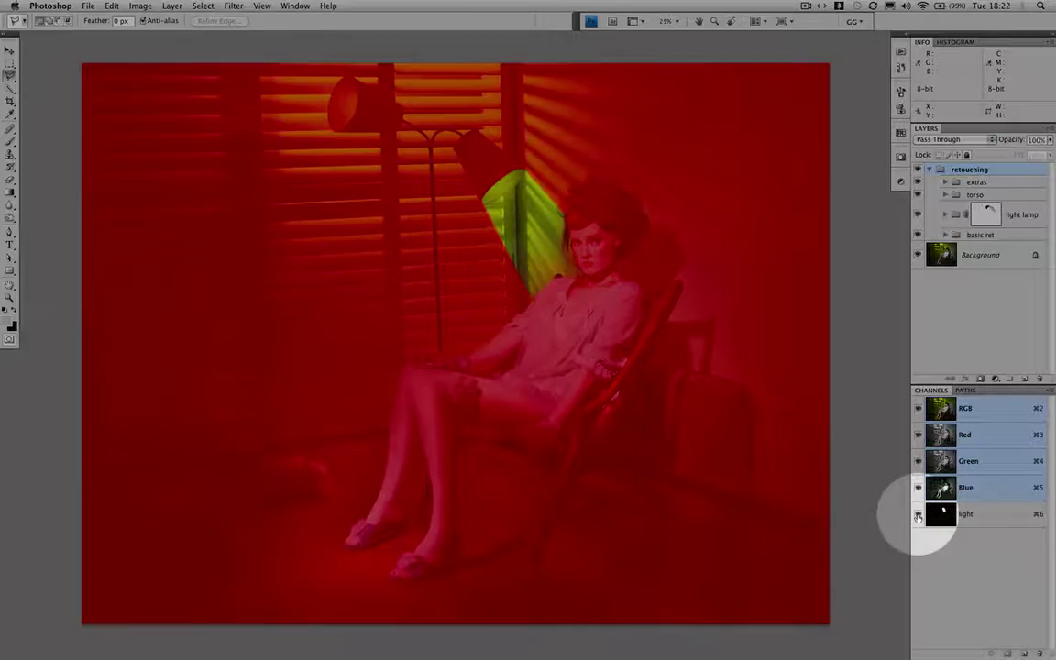
click(918, 515)
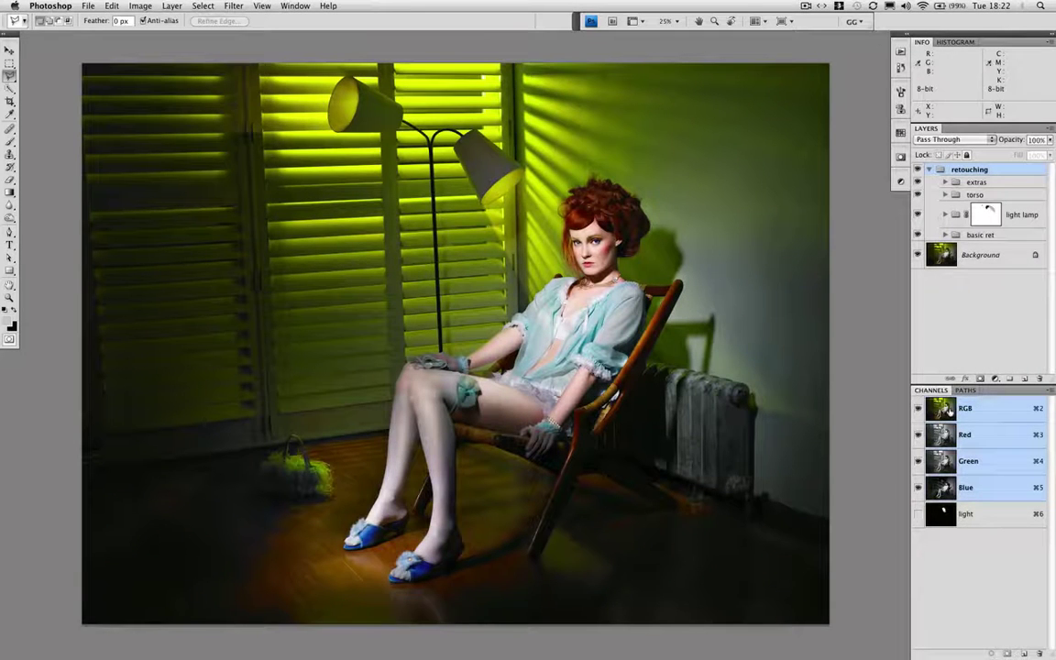
- Load the light channel as a new selection
click(205, 6)
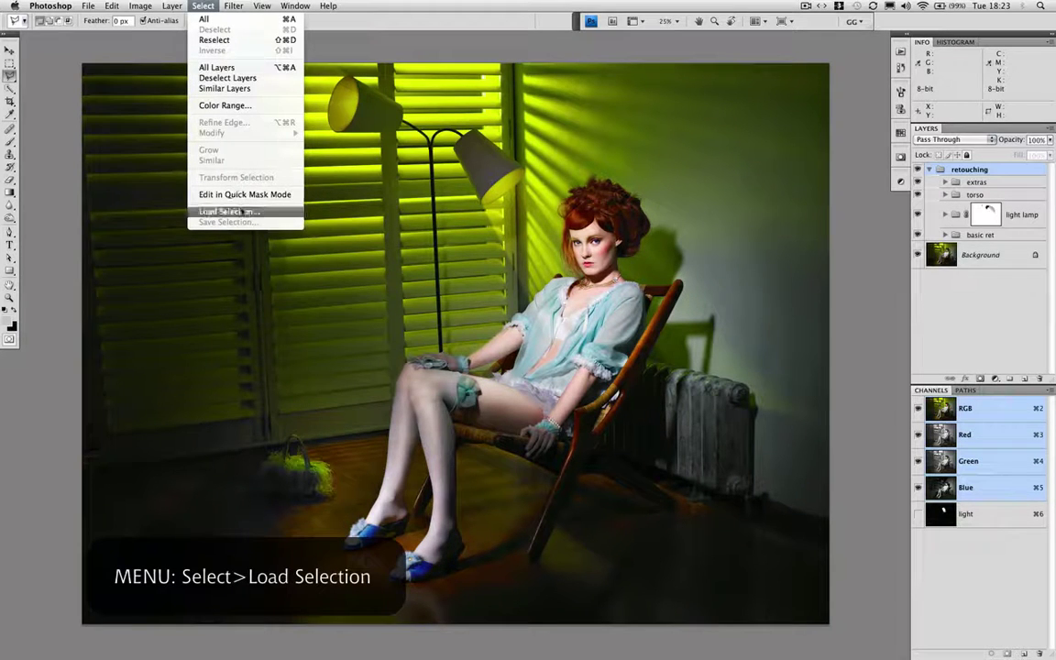
click(240, 210)
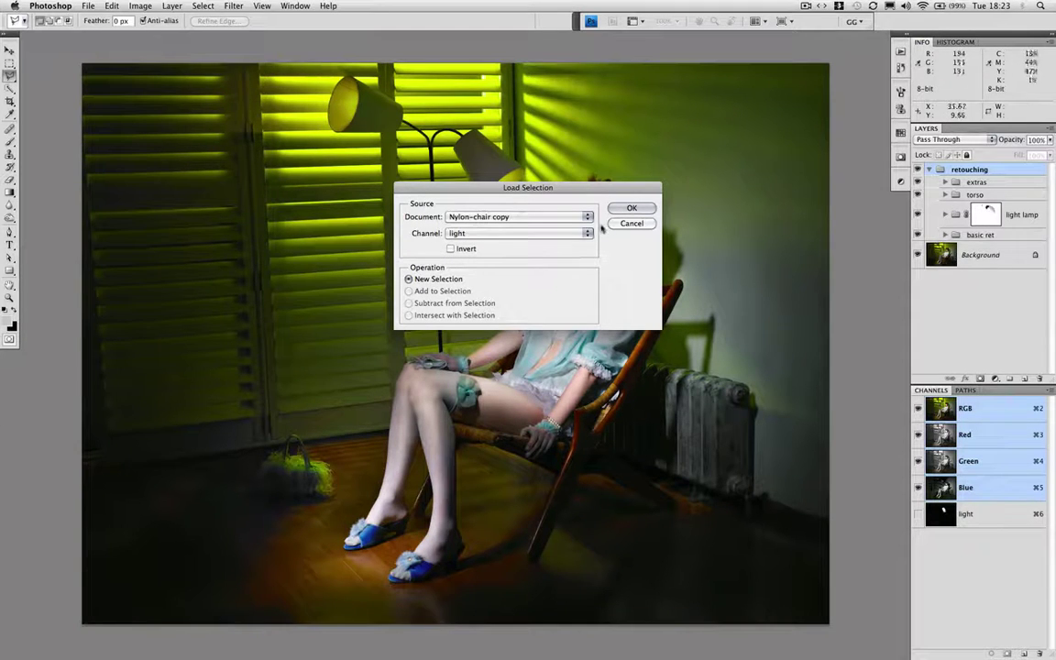
click(632, 208)
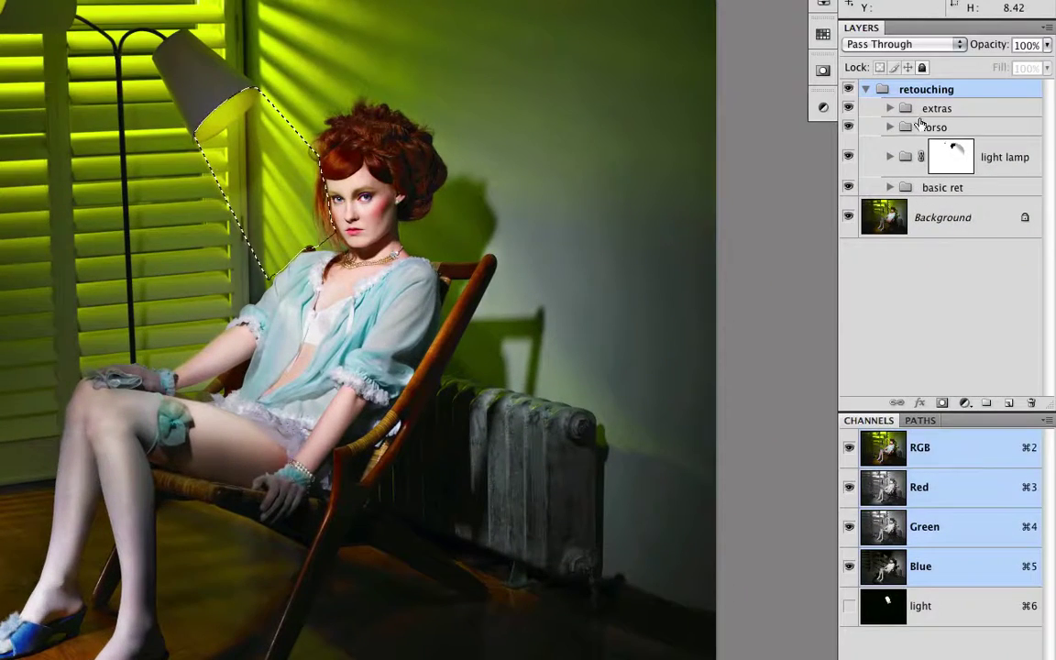
- Add a Curves adjustment layer for the selection and brighten the beam by raising the RGB curve to output 229 at input 179
click(966, 403)
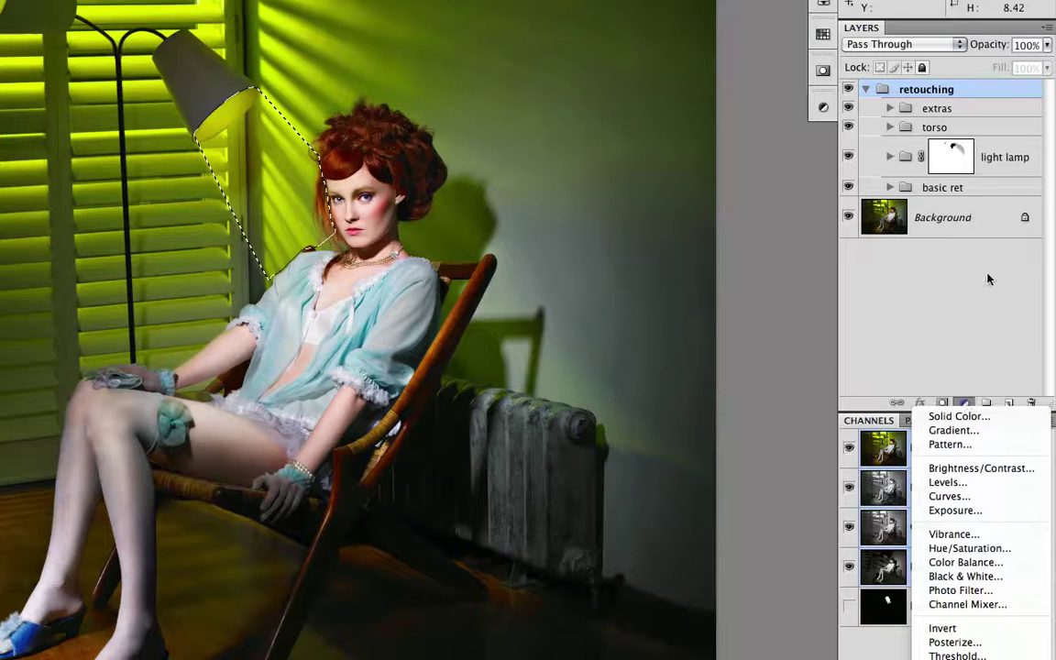
click(948, 497)
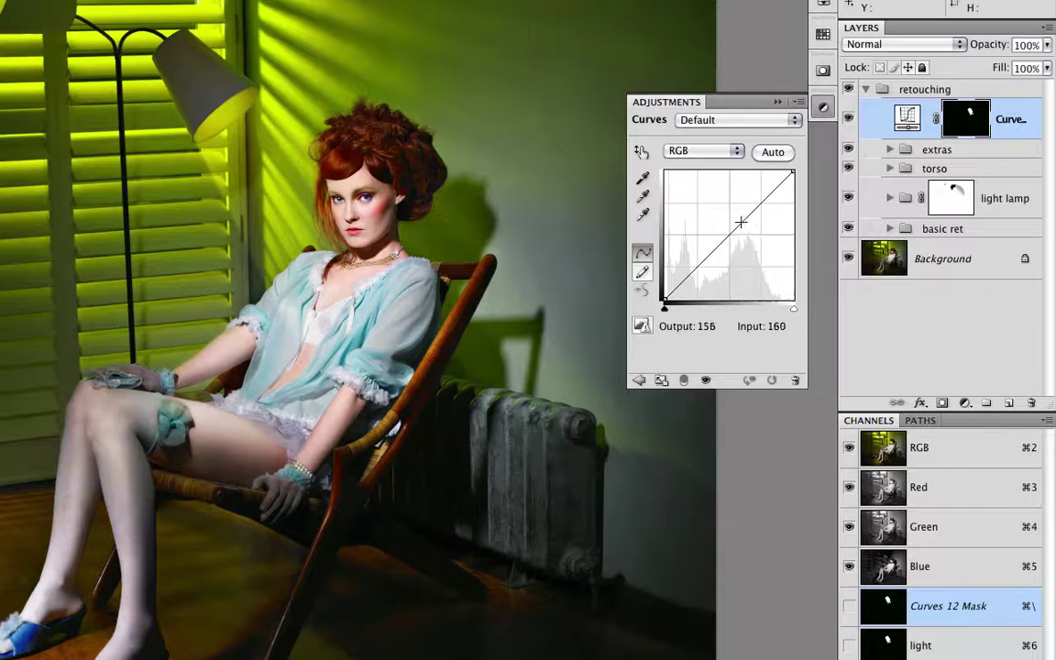
drag(735, 229, 754, 186)
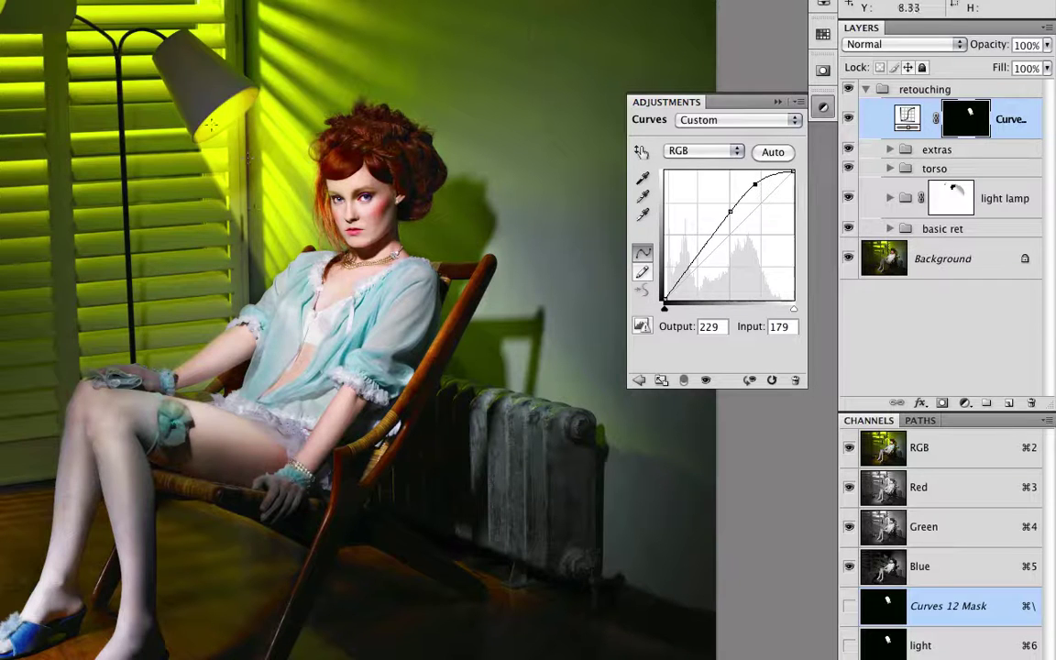
click(654, 104)
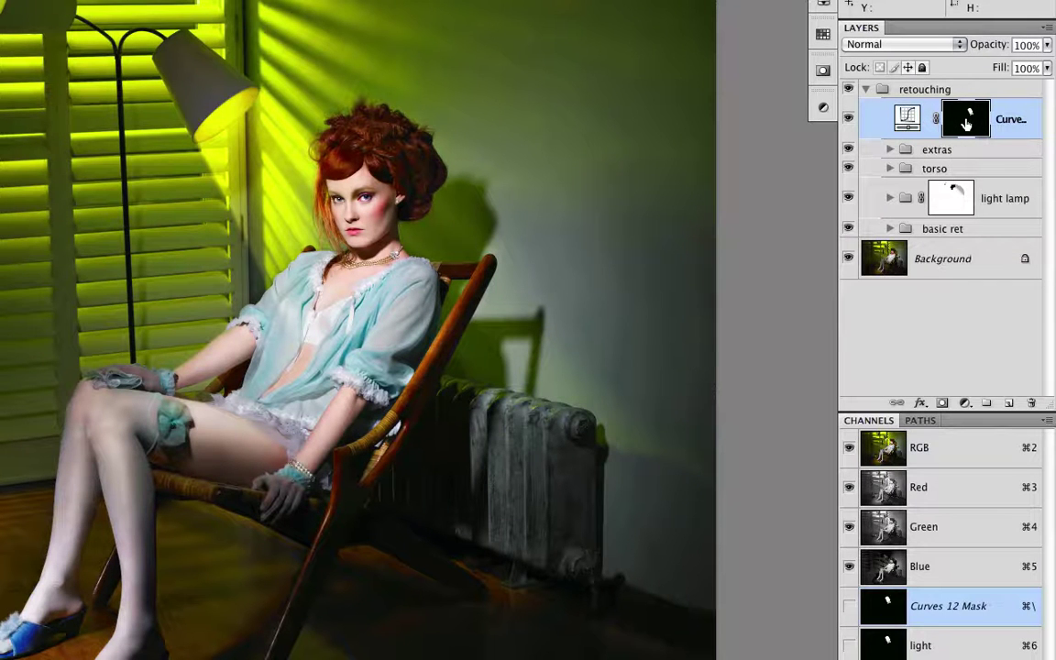
- Examine the Curves layer mask on its own, return to the composite image, and select the Background layer
alt+click(966, 124)
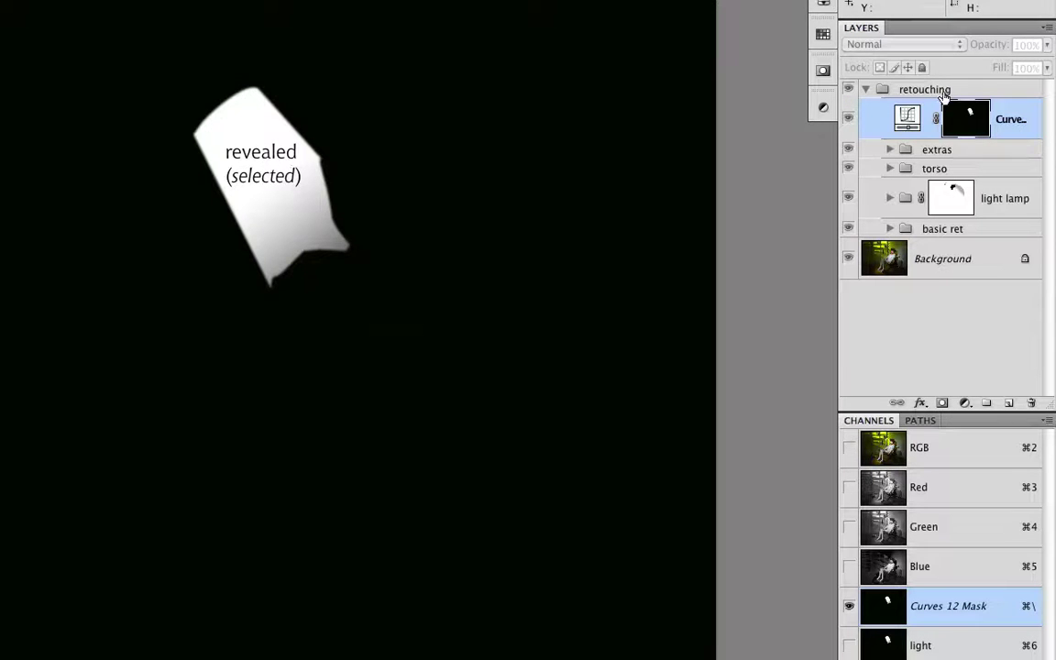
alt+click(959, 126)
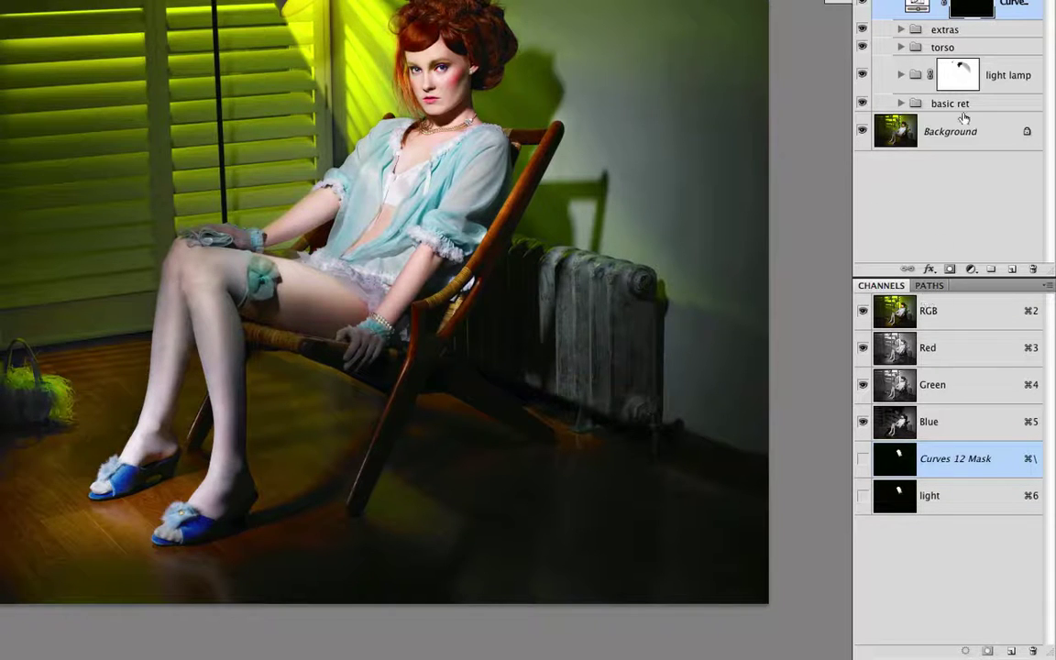
click(908, 131)
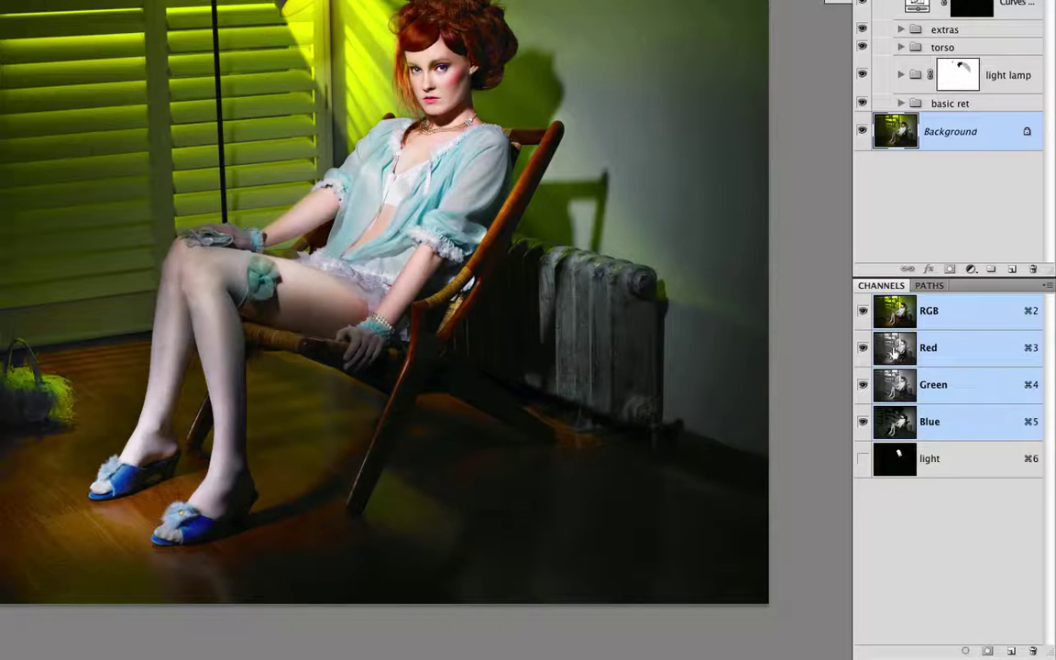
- Examine the Red, Blue and Green channels one at a time to compare the hair's contrast with its surroundings
click(896, 356)
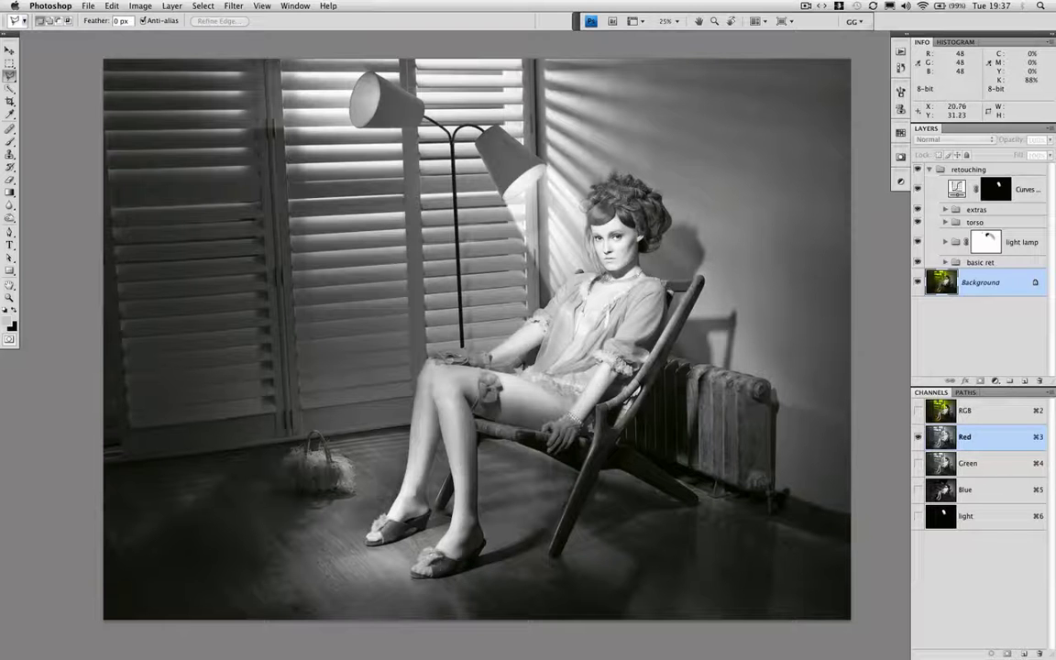
key(super+5)
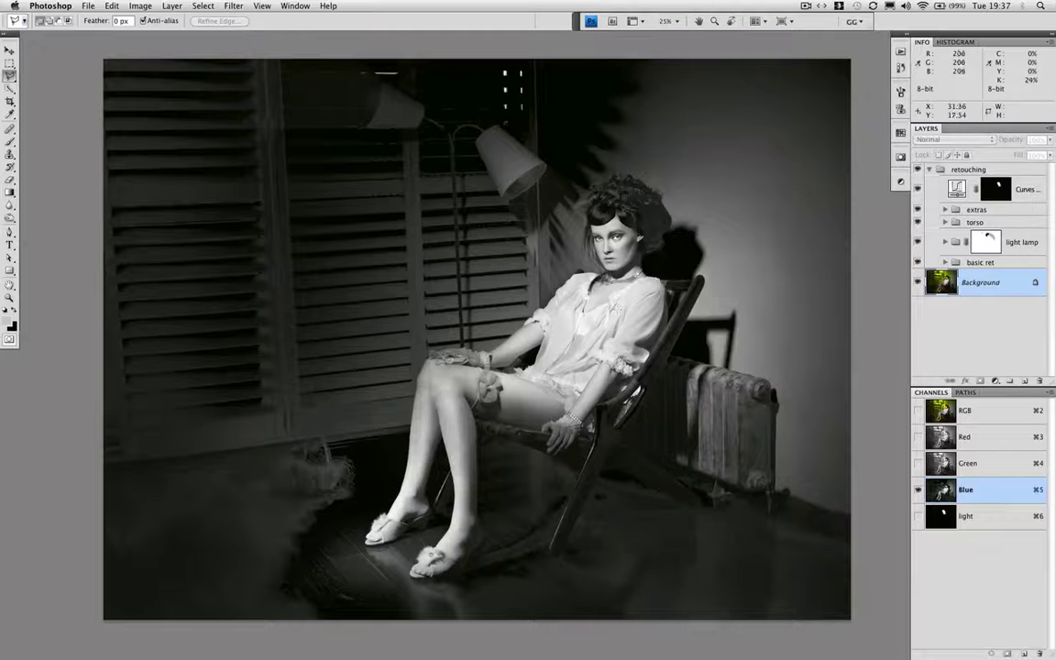
key(super+4)
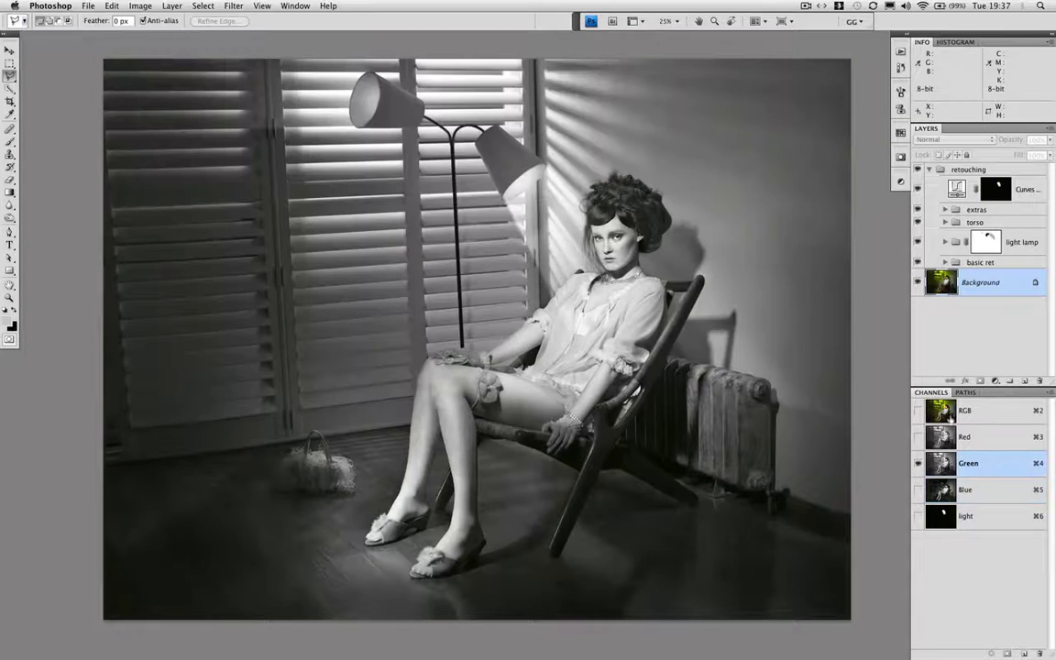
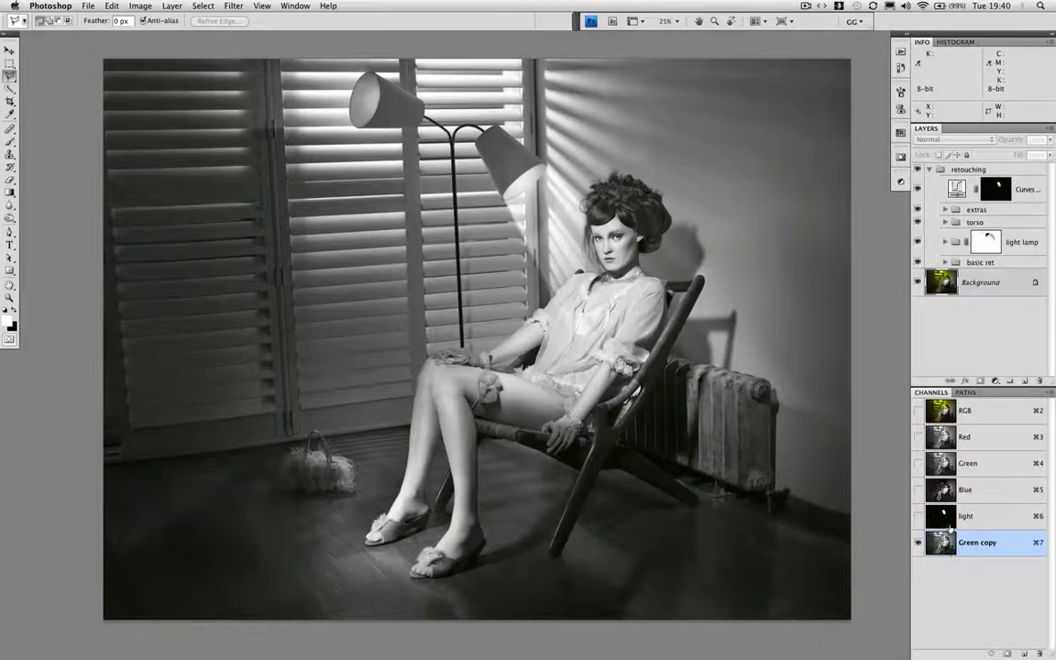
- Draw a loose Lasso selection around the woman's hair on the Green copy channel, leaving out most of her face
key(super+plus)
key(super+plus)
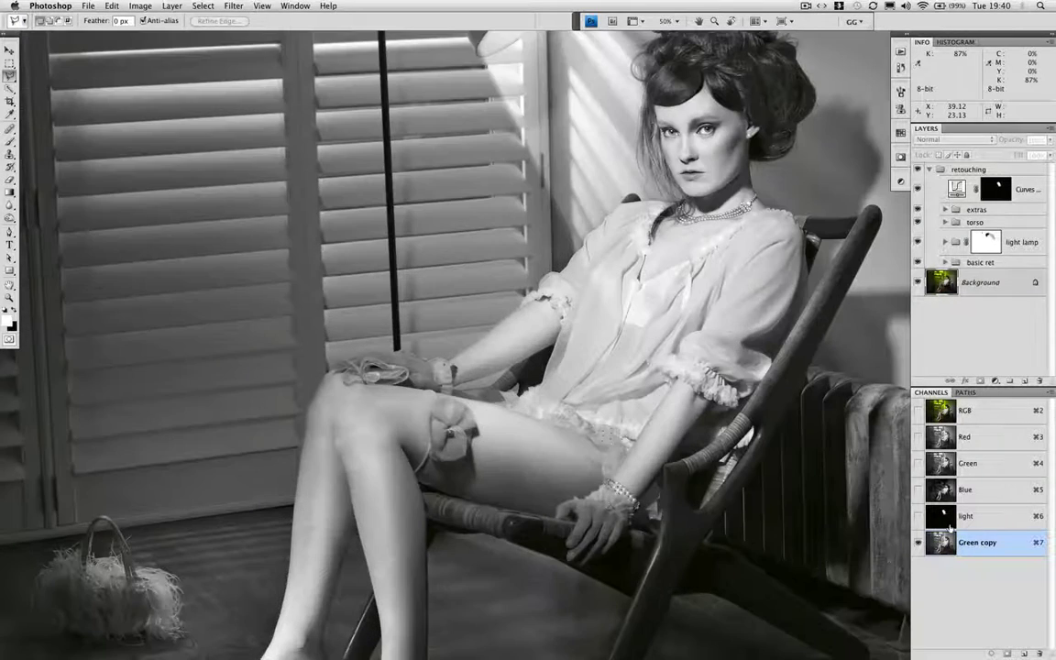
drag(673, 173, 522, 305)
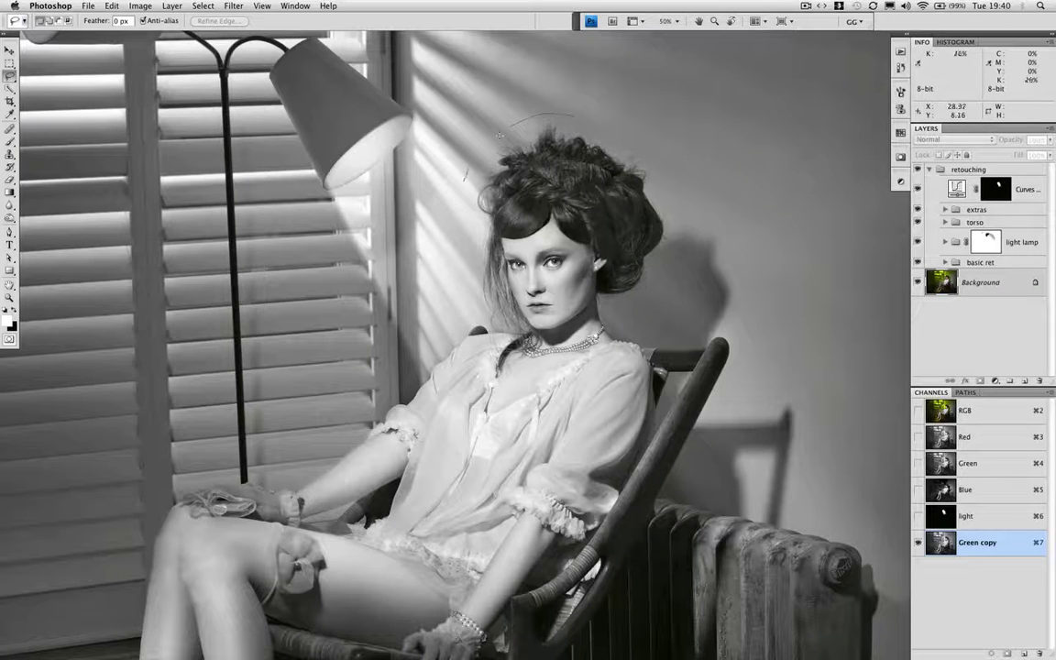
drag(465, 175, 457, 219)
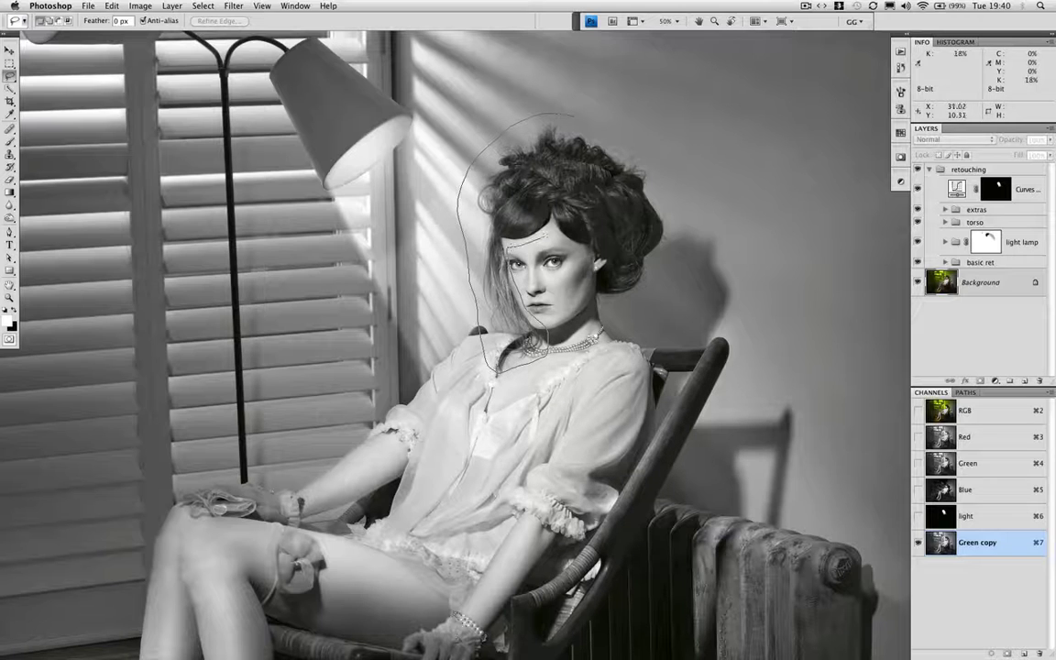
drag(587, 266, 595, 307)
drag(663, 179, 574, 116)
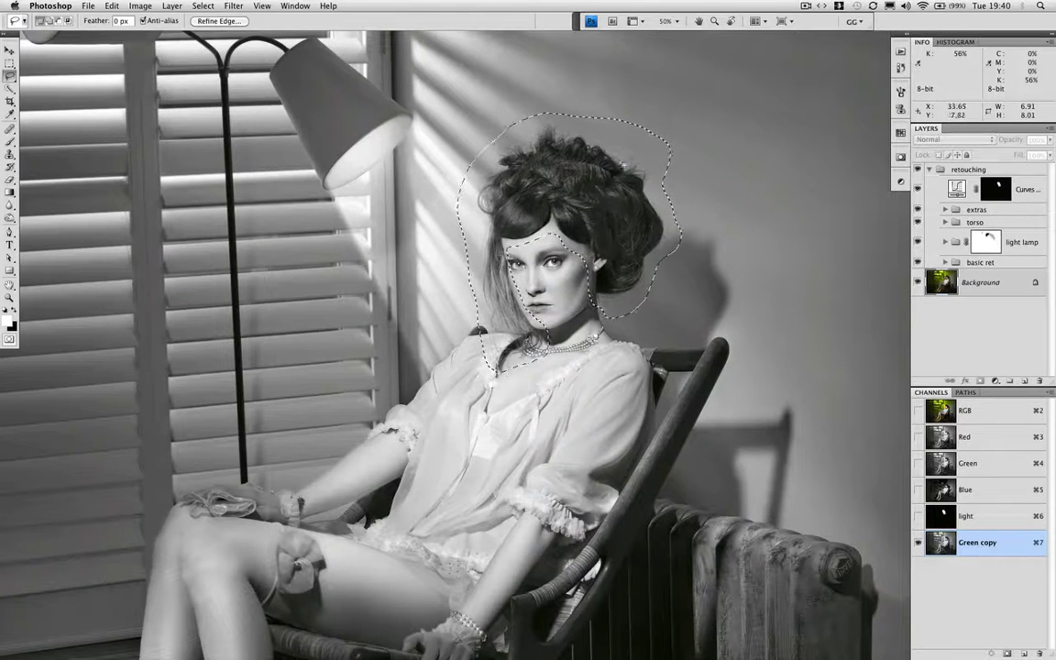
- Invert the hair selection, fill everything outside the hair with white, and deselect
key(shift+super+i)
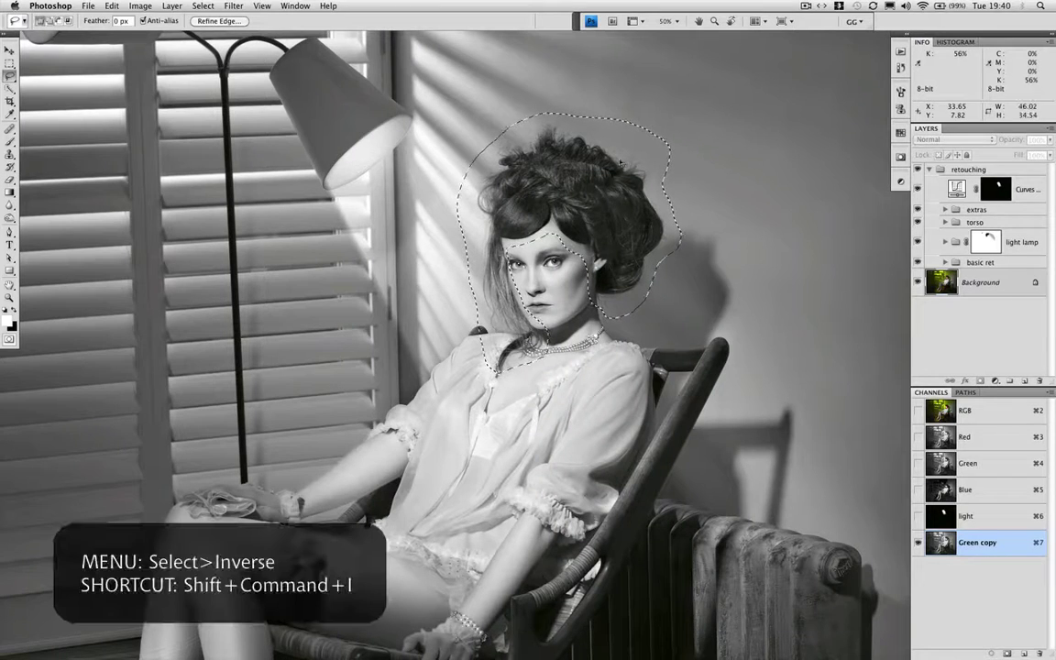
key(alt+BackSpace)
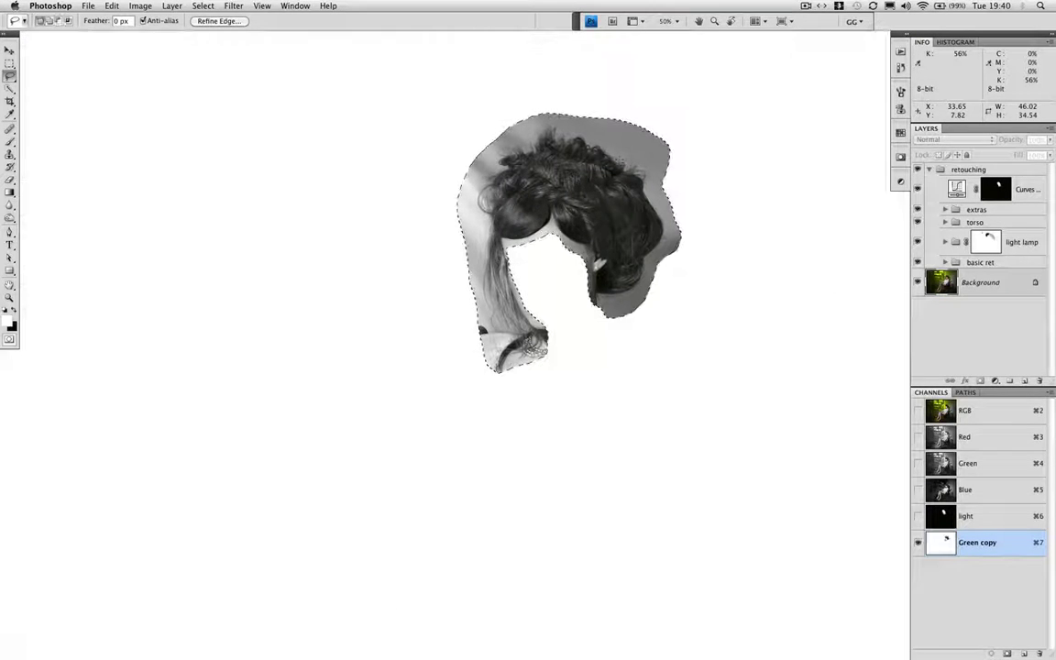
key(super+d)
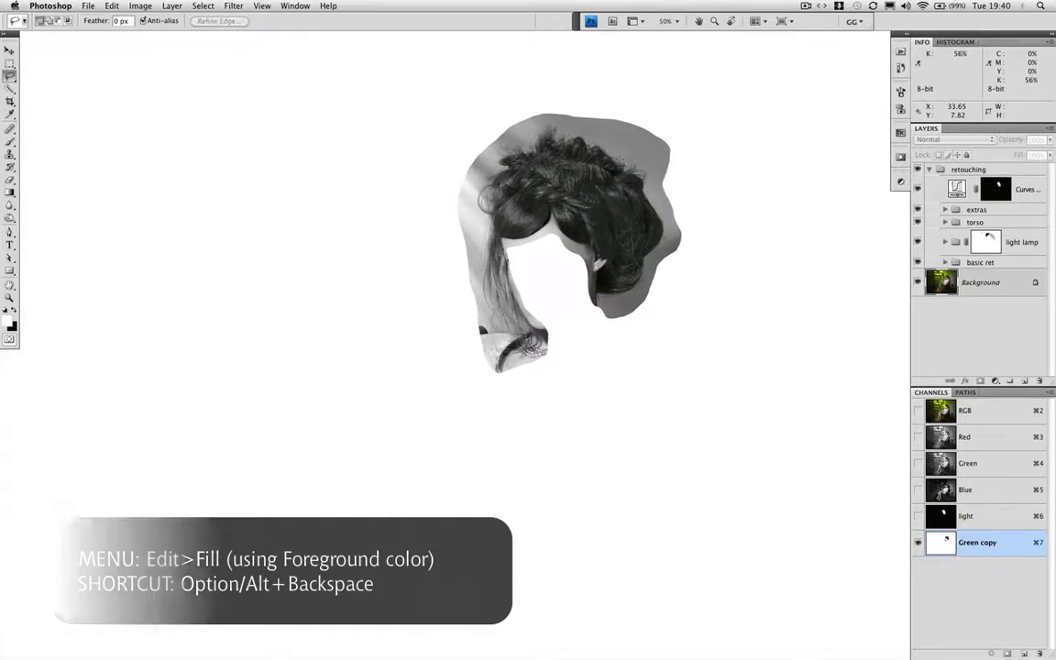
- Set the Burn tool's range to Shadows and darken the loose hair beside the face with a 70 px brush
key(super+equal)
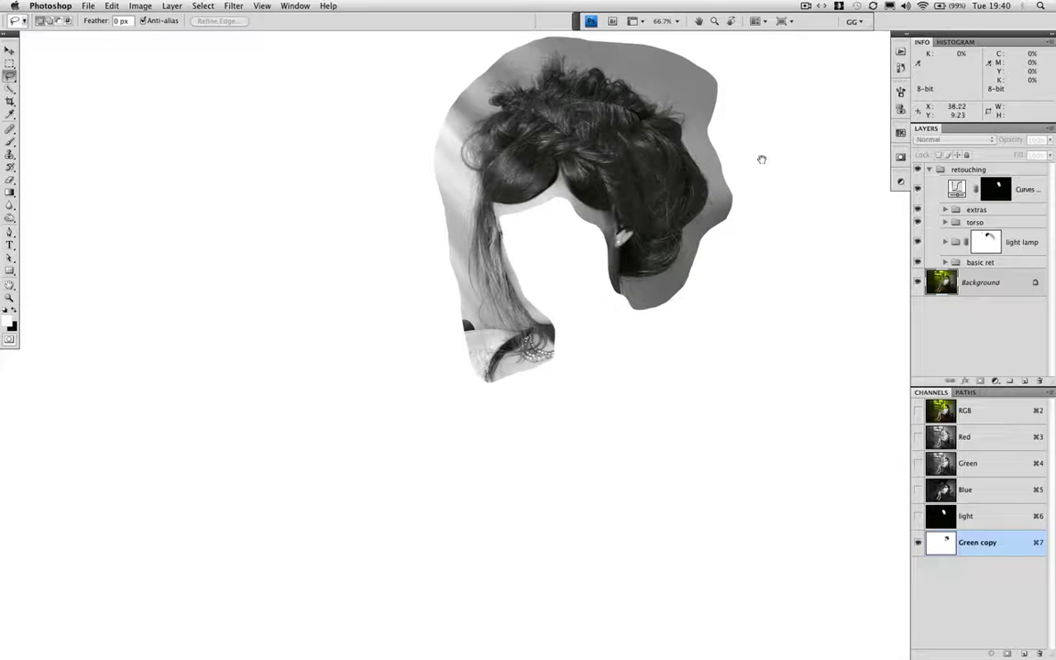
drag(761, 159, 651, 288)
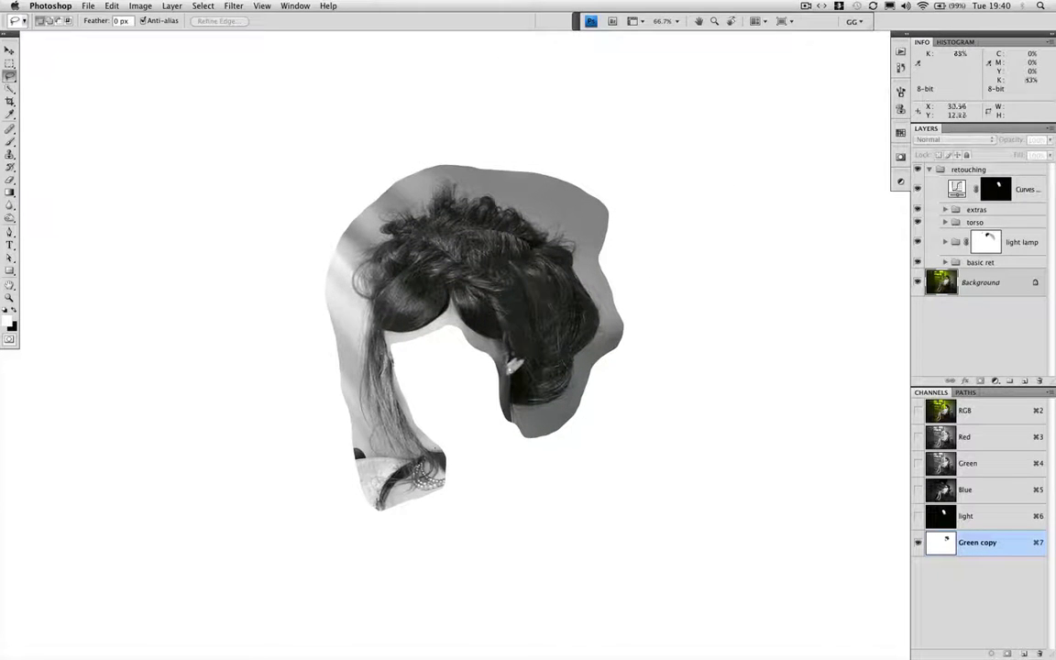
key(super+equal)
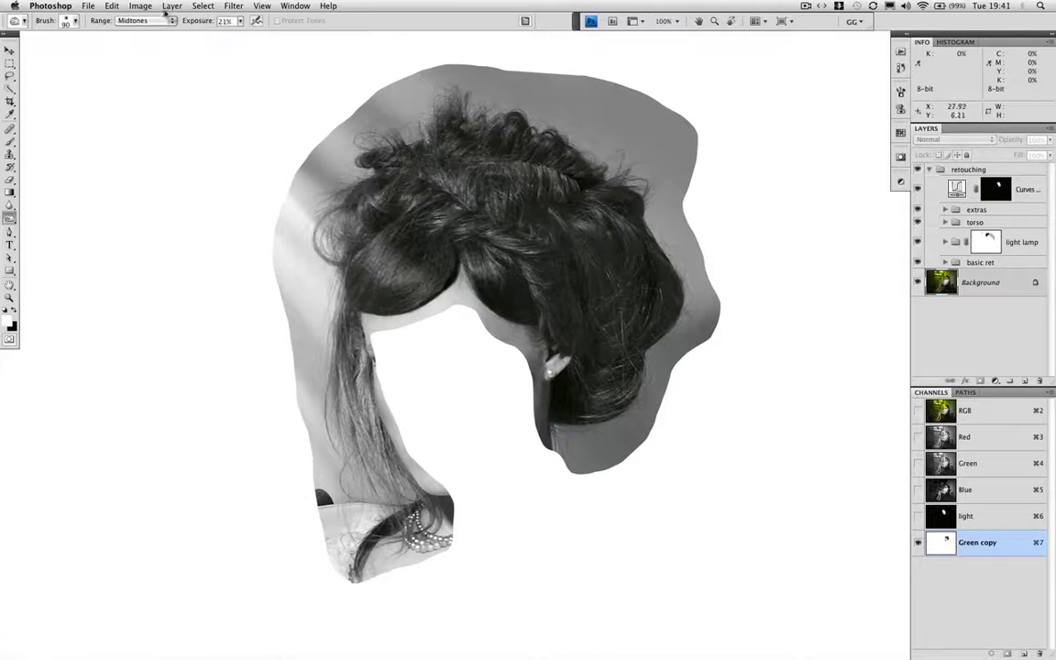
click(134, 20)
click(137, 12)
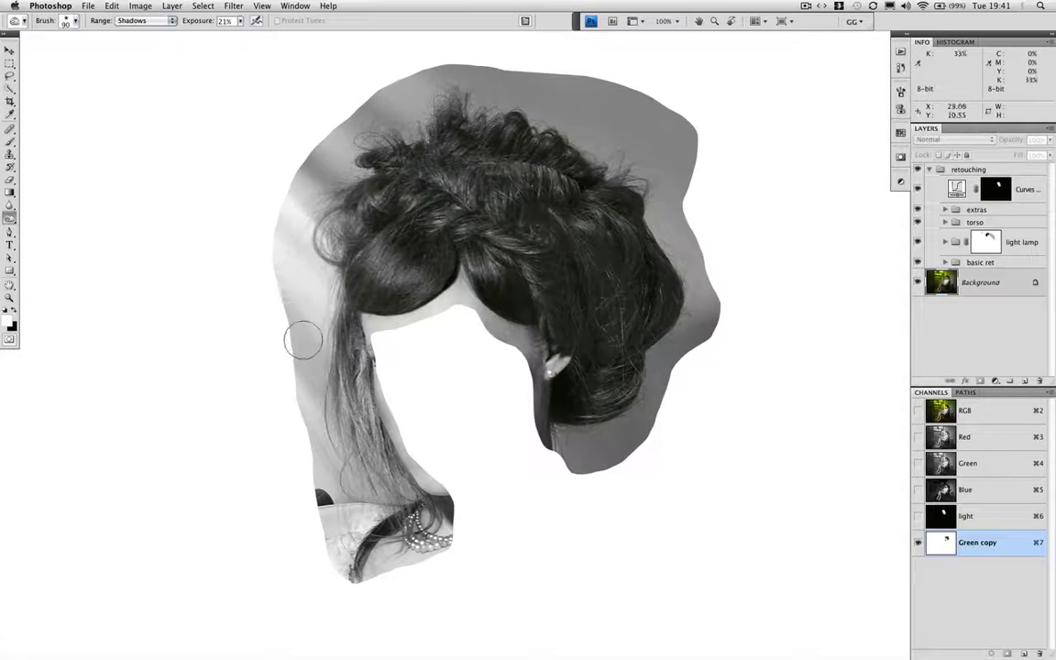
key(bracketleft)
key(bracketleft)
mouse_move(356, 374)
mouse_down()
mouse_move(385, 465)
mouse_move(359, 357)
mouse_up()
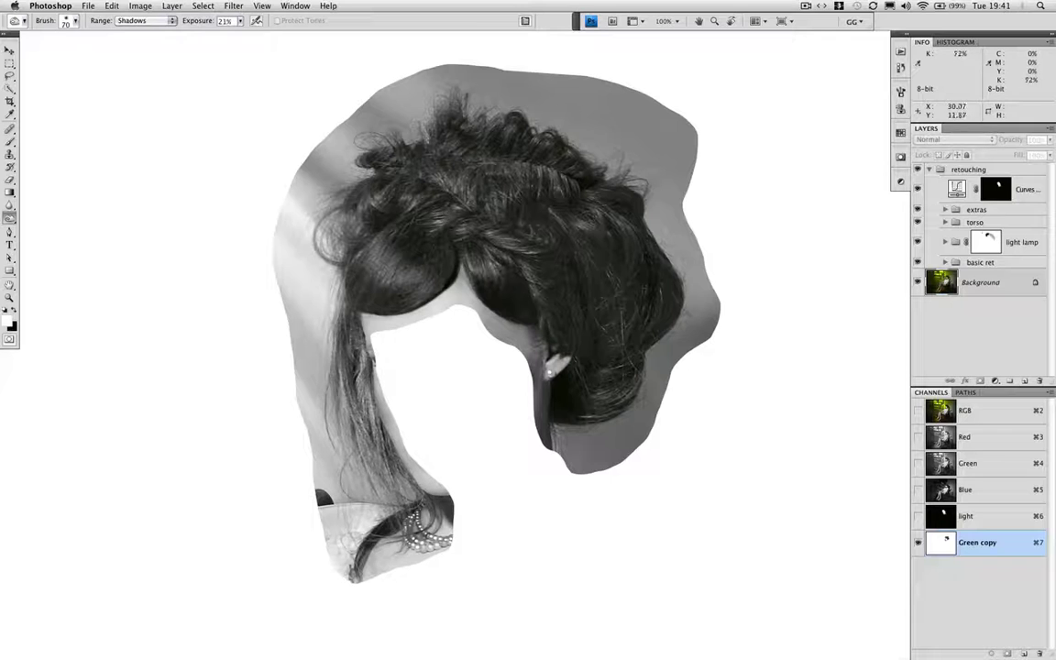
- Burn the fine strands of hair from the face down to the necklace with small brushes of about 9 to 15 px
key(bracketleft)
key(bracketleft)
key(bracketleft)
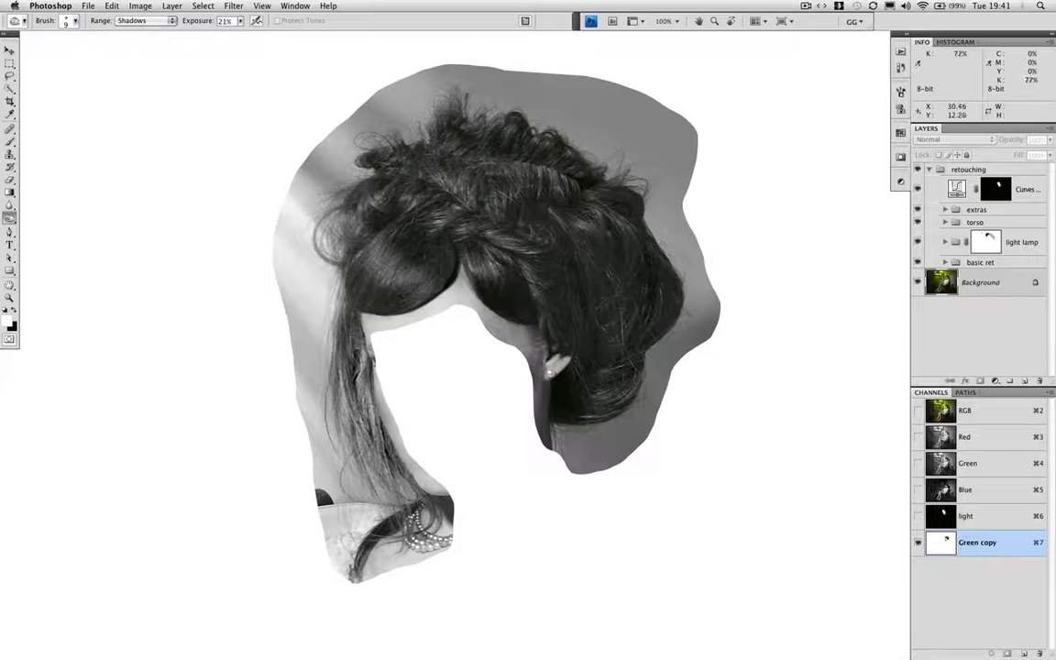
drag(354, 414, 316, 323)
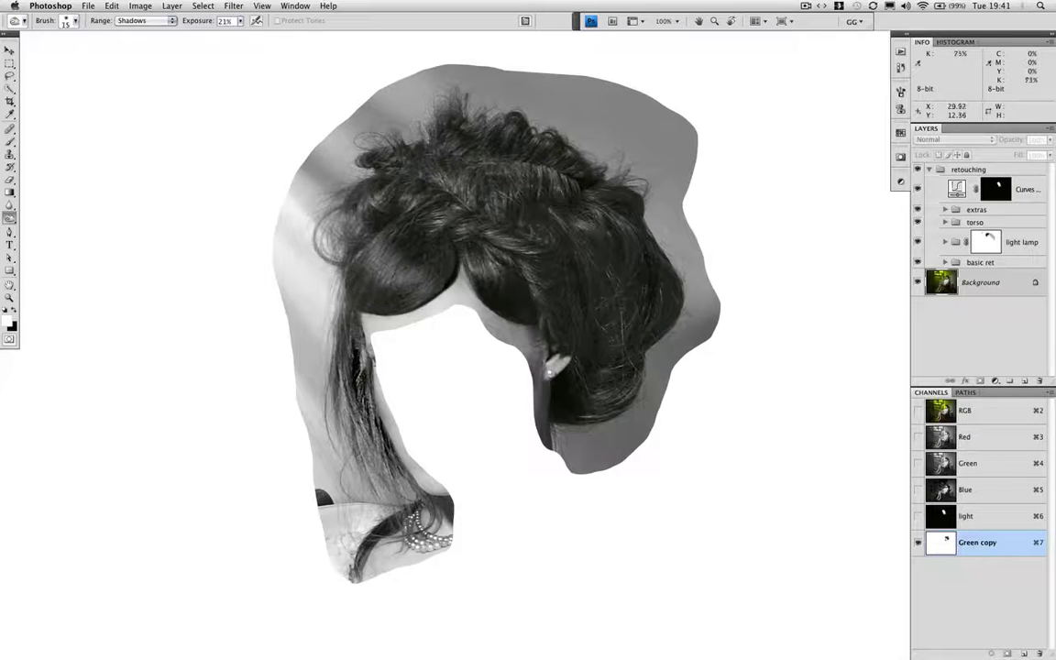
key(bracketleft)
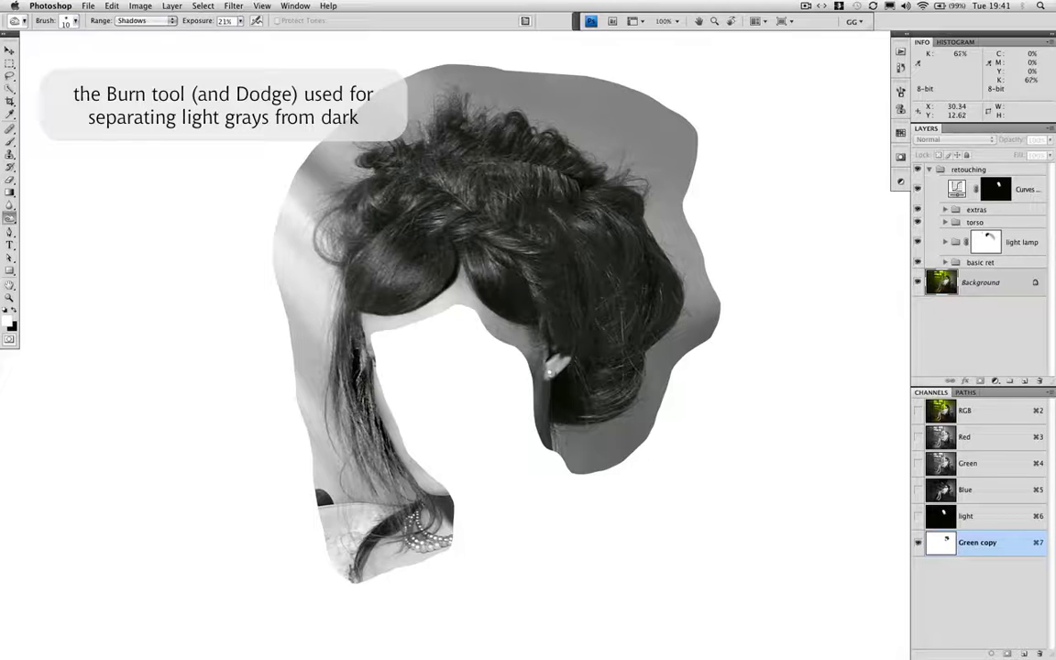
drag(319, 372, 364, 463)
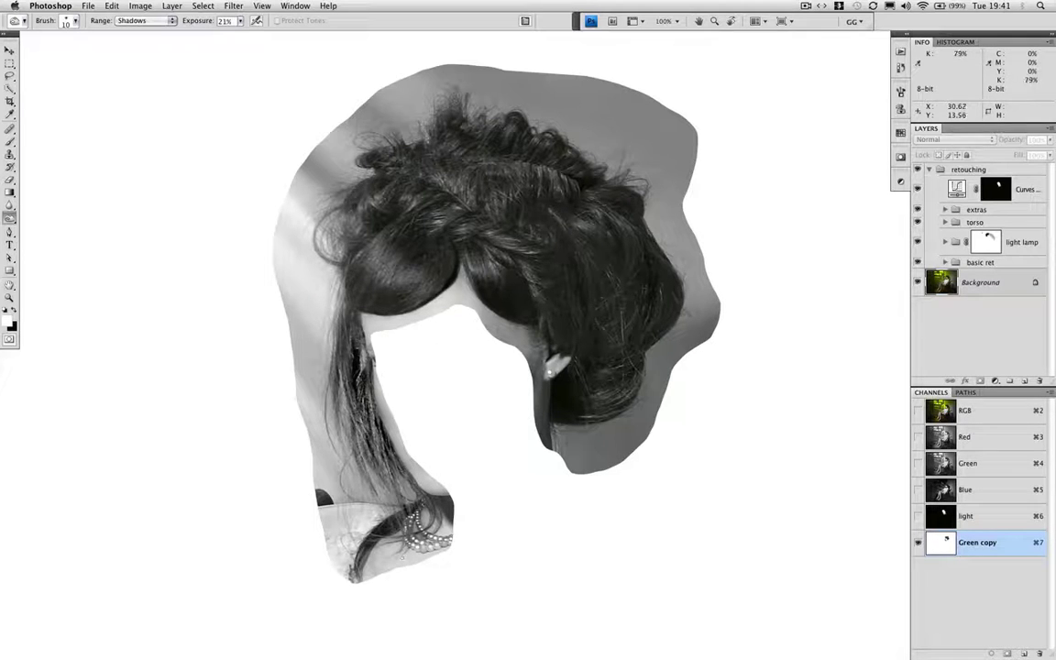
mouse_move(340, 430)
mouse_down()
mouse_move(362, 462)
mouse_move(358, 442)
mouse_up()
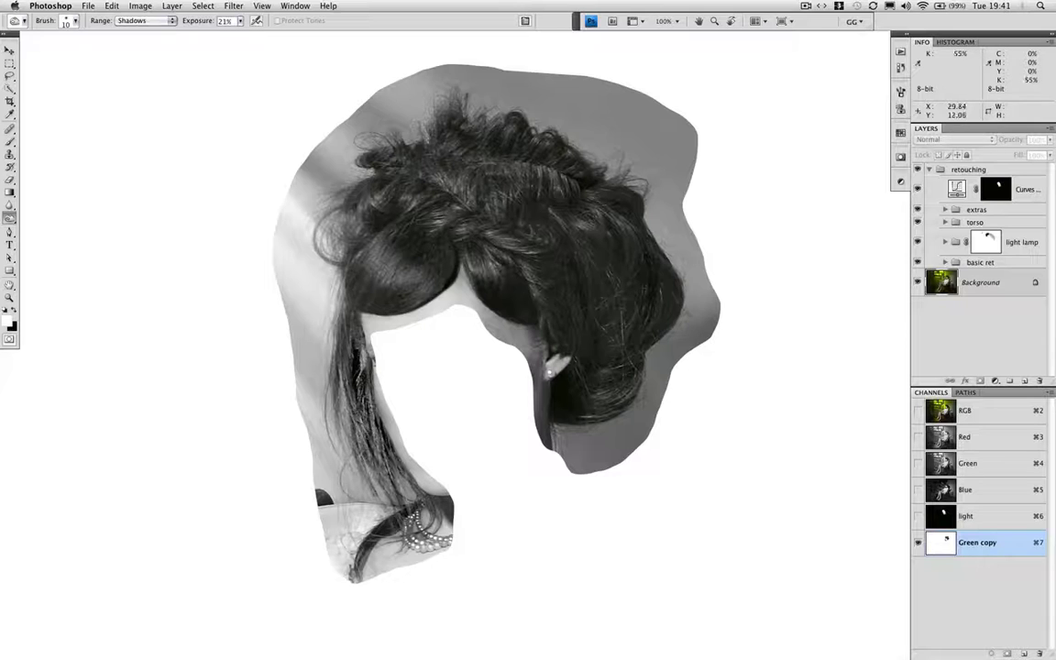
mouse_move(347, 444)
mouse_down()
mouse_move(349, 332)
mouse_move(353, 394)
mouse_move(348, 376)
mouse_up()
key(])
mouse_move(351, 298)
mouse_down()
mouse_move(356, 347)
mouse_move(347, 316)
mouse_move(320, 445)
mouse_move(311, 398)
mouse_move(334, 312)
mouse_move(328, 358)
mouse_move(320, 330)
mouse_up()
mouse_move(334, 380)
mouse_down()
mouse_move(371, 444)
mouse_move(347, 420)
mouse_move(365, 461)
mouse_up()
drag(417, 491, 432, 512)
key(bracketleft)
key(bracketleft)
key(bracketleft)
key(bracketleft)
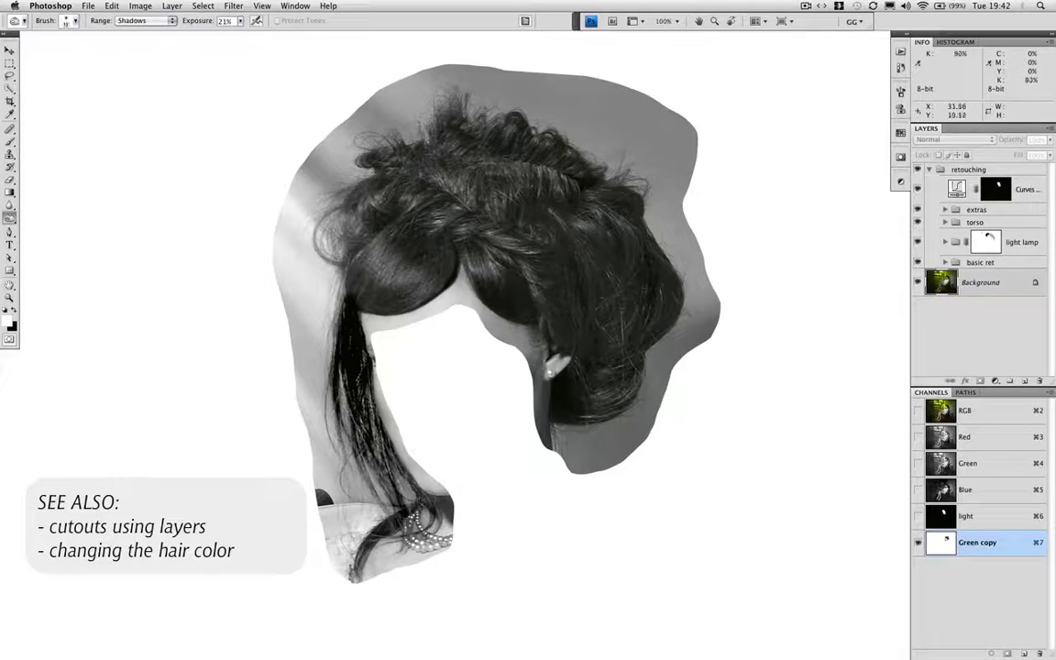
drag(380, 435, 434, 521)
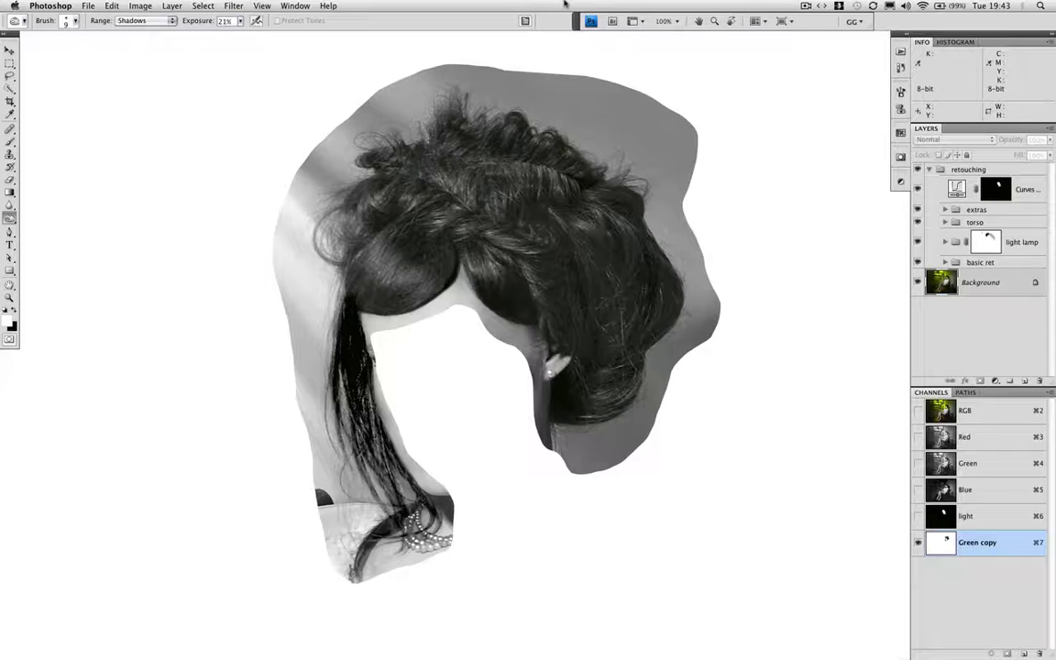
- Apply Curves to the Green copy channel, raising the background's light grays and lowering the hair's shadow point at input 30
key(super+m)
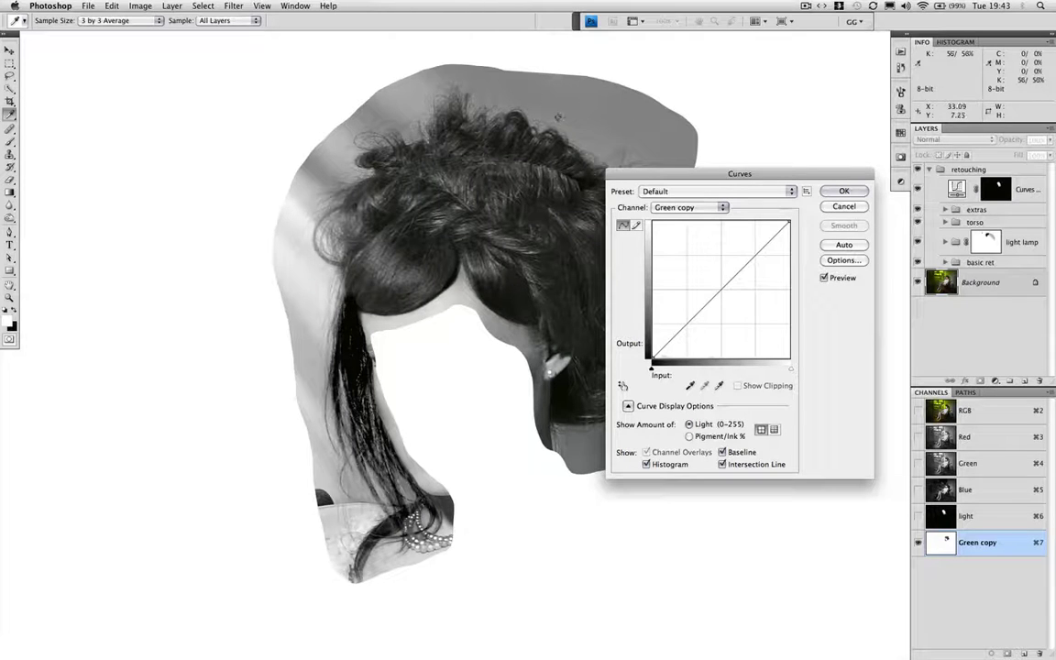
click(412, 92)
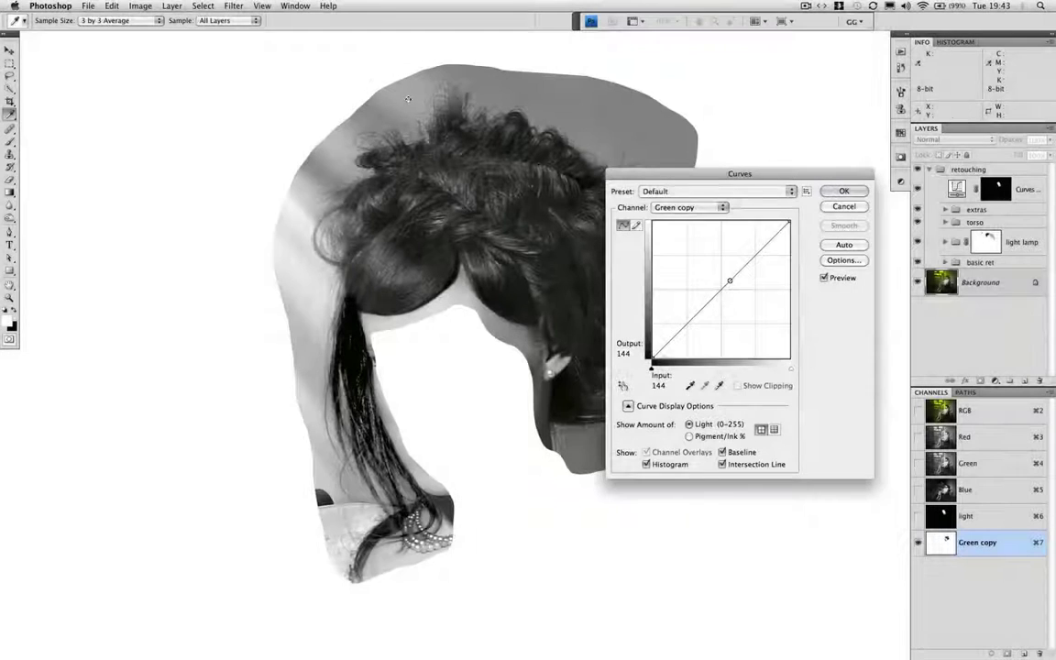
drag(407, 95, 407, 73)
drag(725, 271, 722, 264)
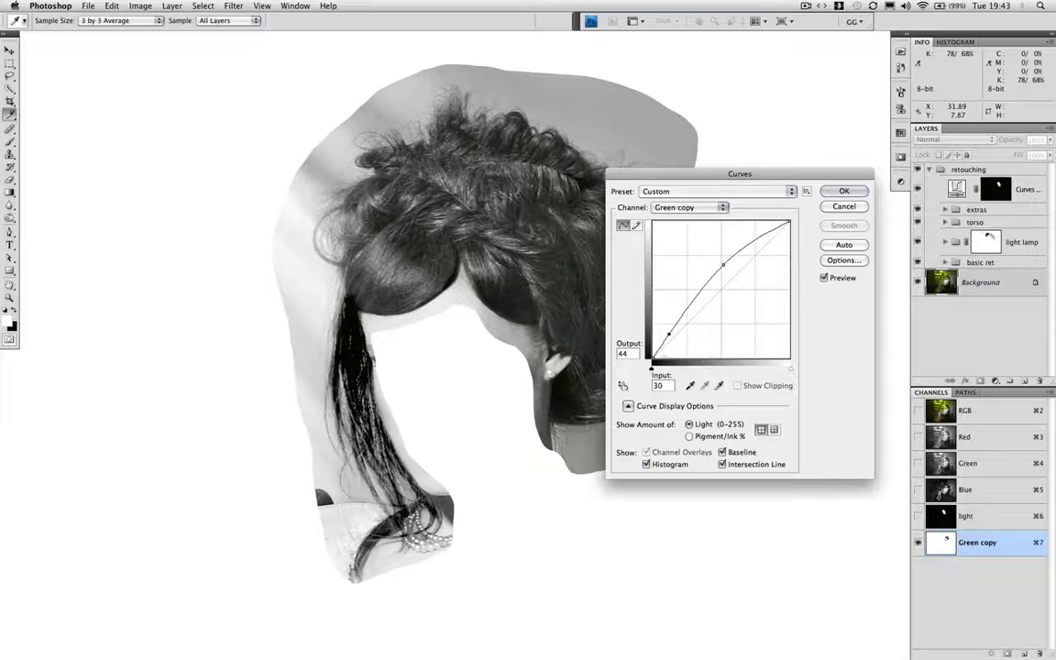
drag(369, 352, 370, 359)
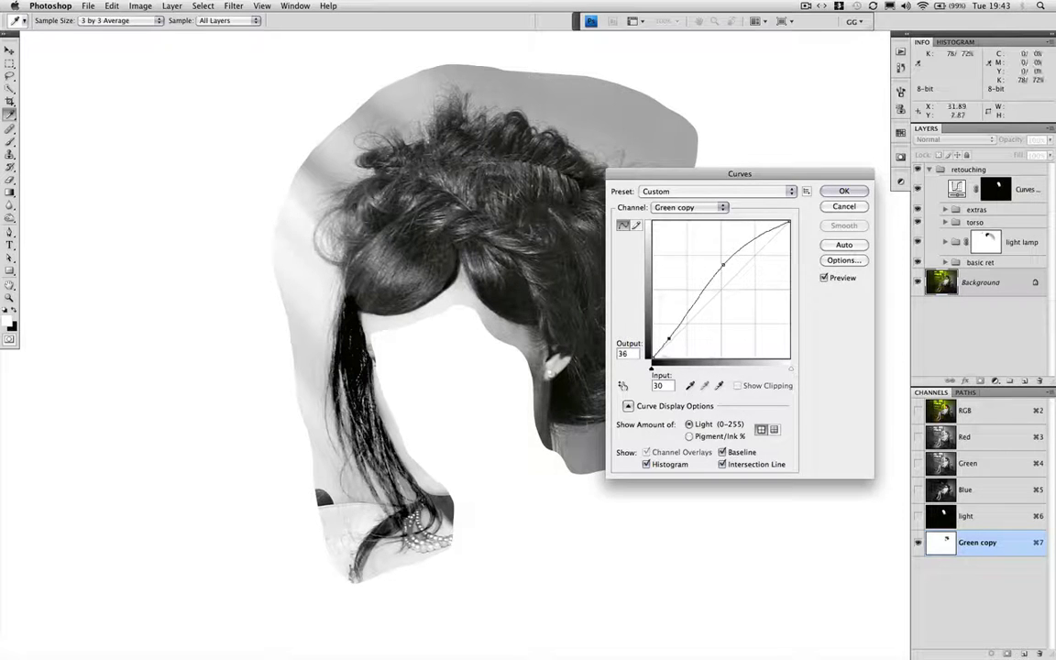
drag(670, 339, 671, 352)
key(Return)
- Set up a black Brush in Overlay mode with 49% opacity, 58% flow and an 80 px size
key(o)
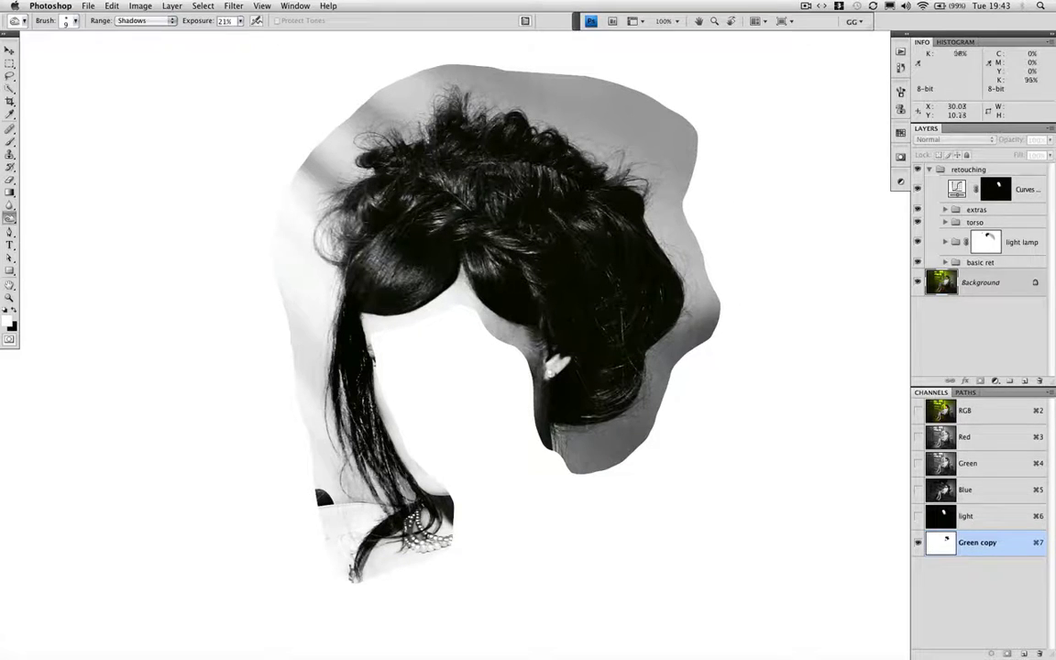
key(b)
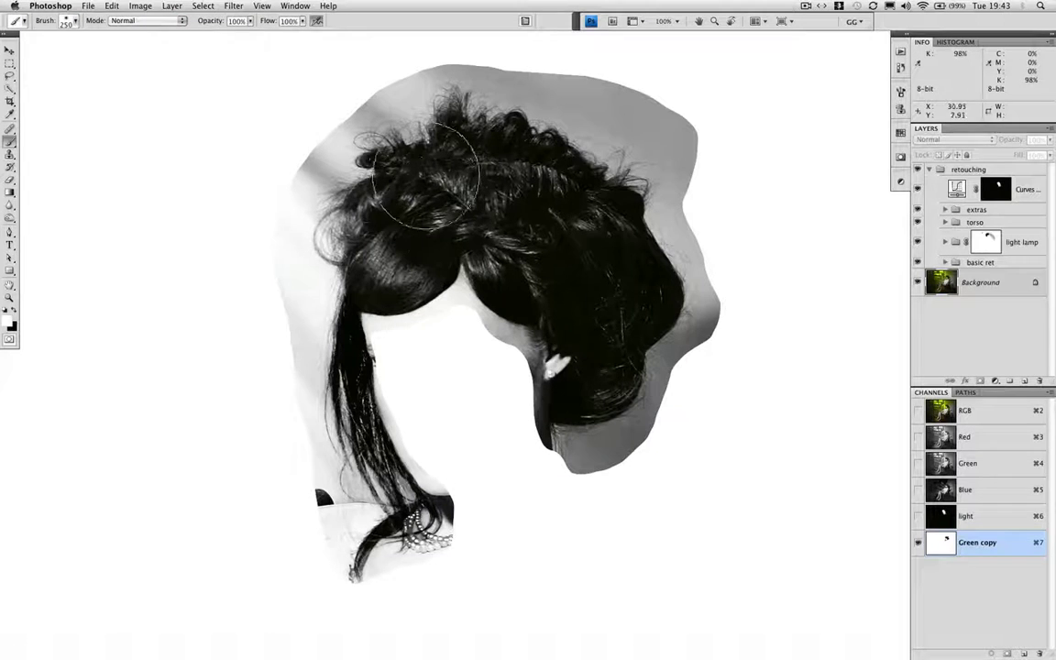
click(143, 20)
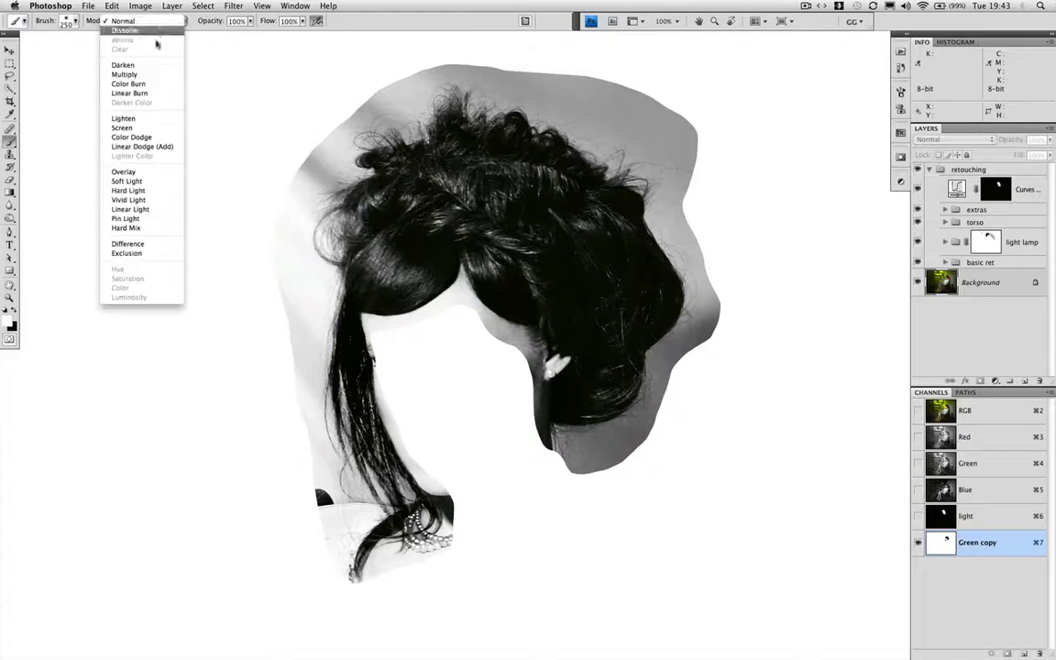
click(129, 171)
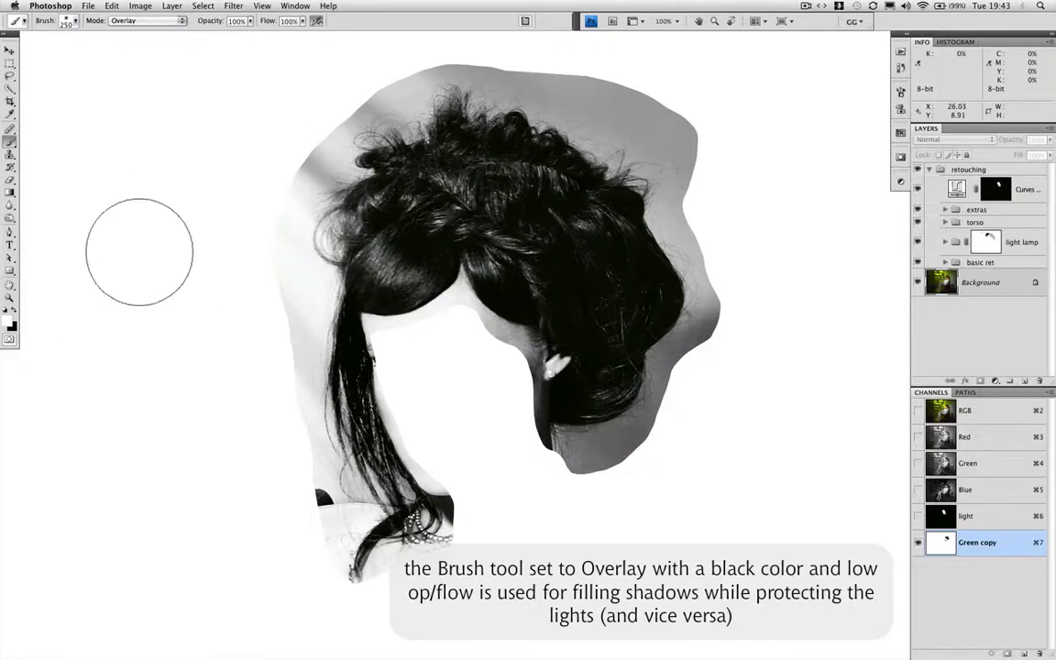
key(x)
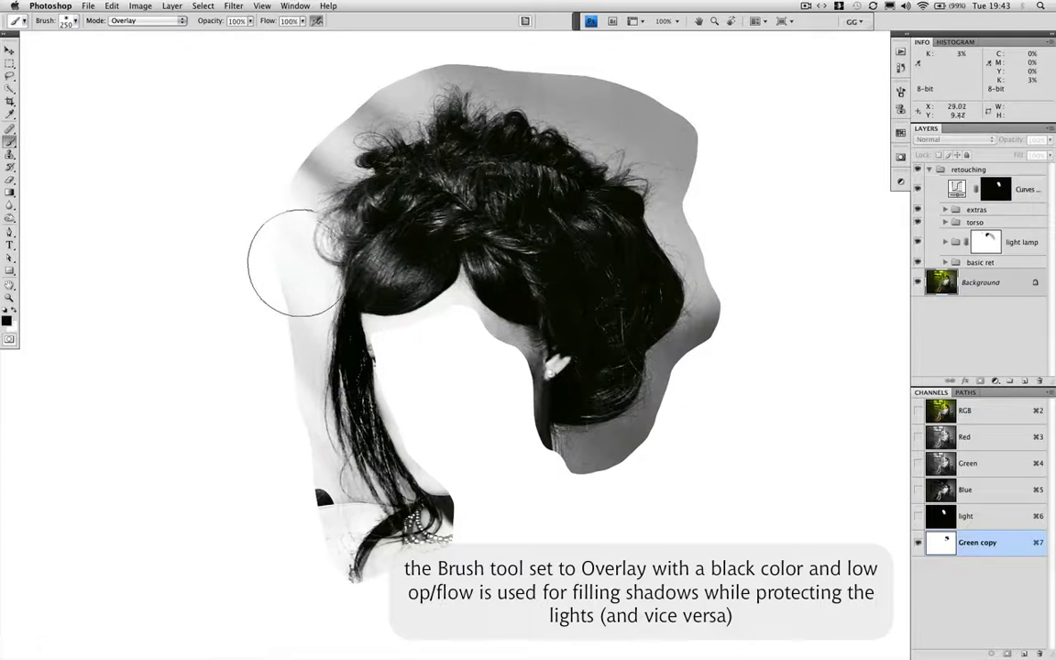
click(251, 21)
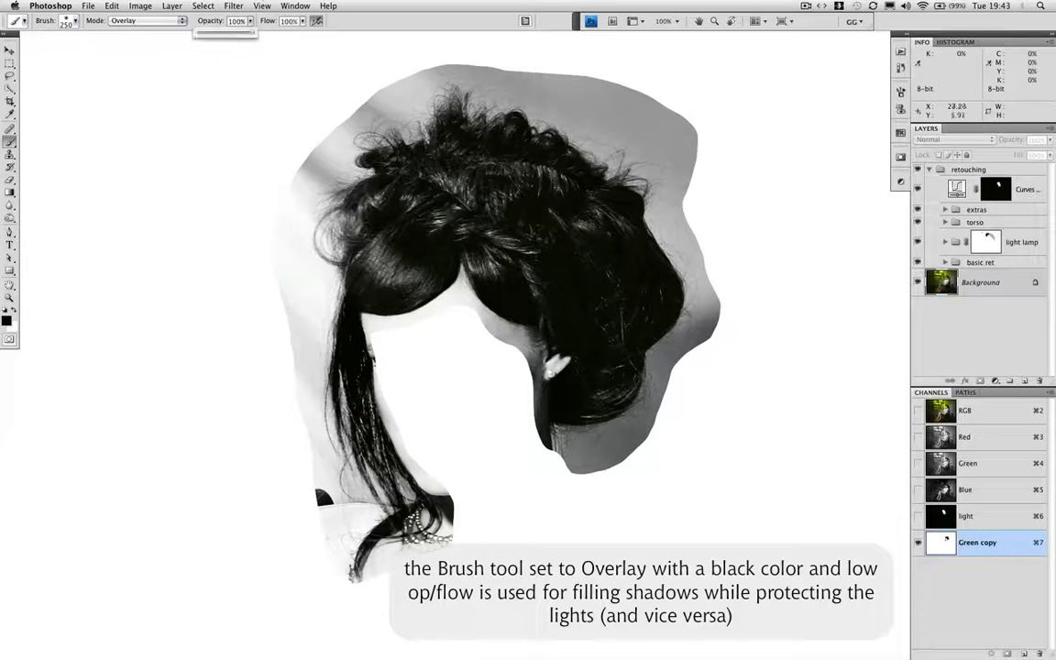
click(224, 34)
click(303, 21)
click(283, 33)
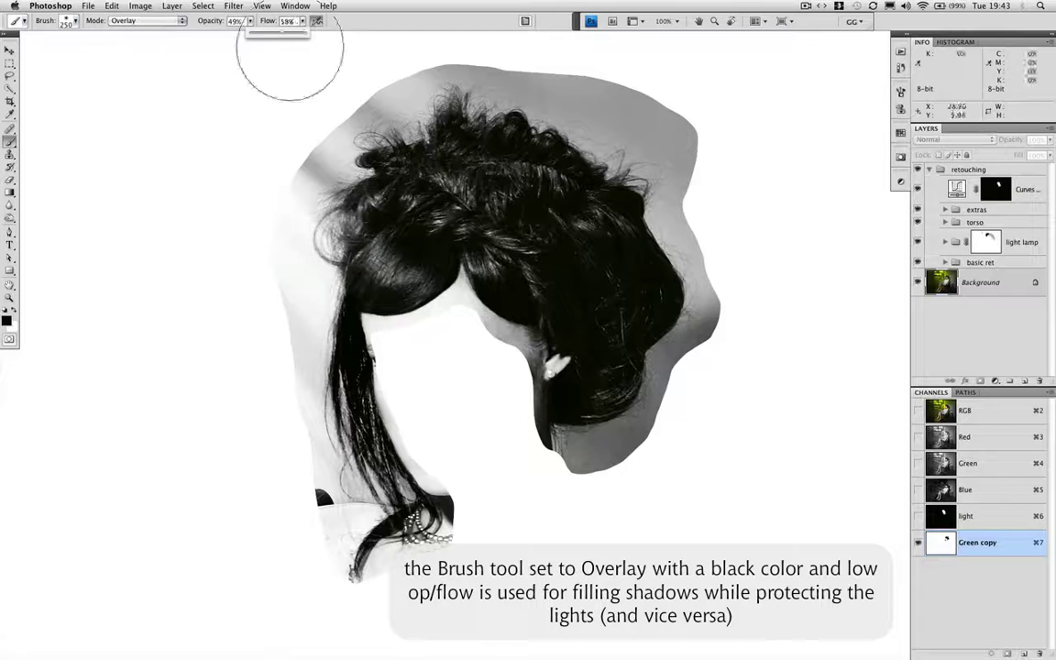
key(bracketleft)
key(bracketleft)
key(bracketleft)
key(bracketleft)
key(bracketleft)
key(bracketleft)
key(bracketleft)
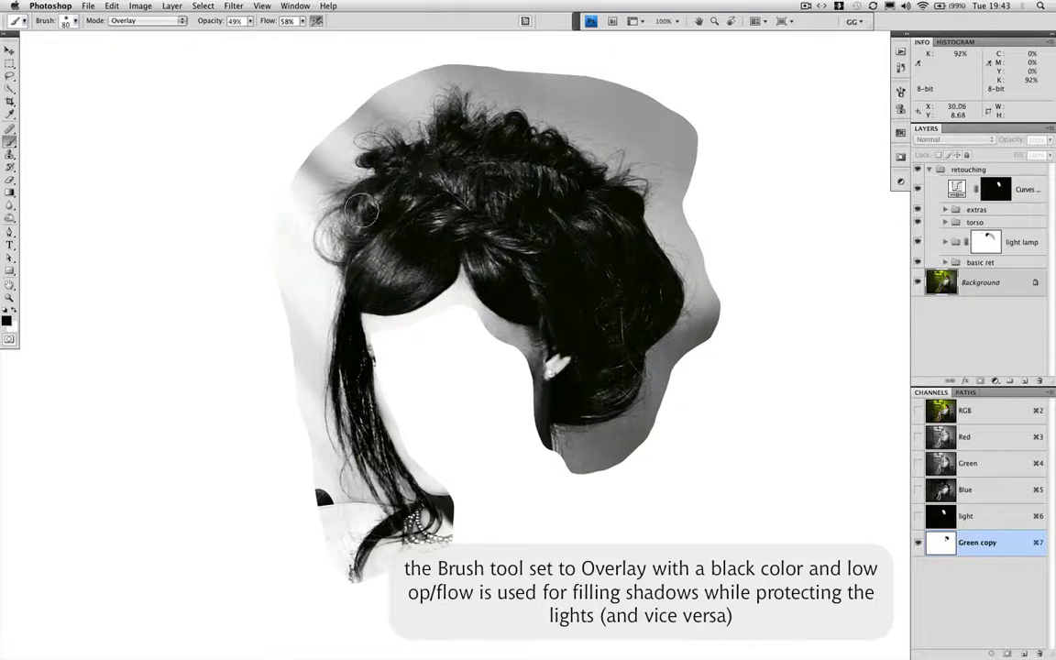
- Darken the highlights across the hair in the Green copy channel with a 60 px black Overlay brush
key(bracketleft)
key(bracketleft)
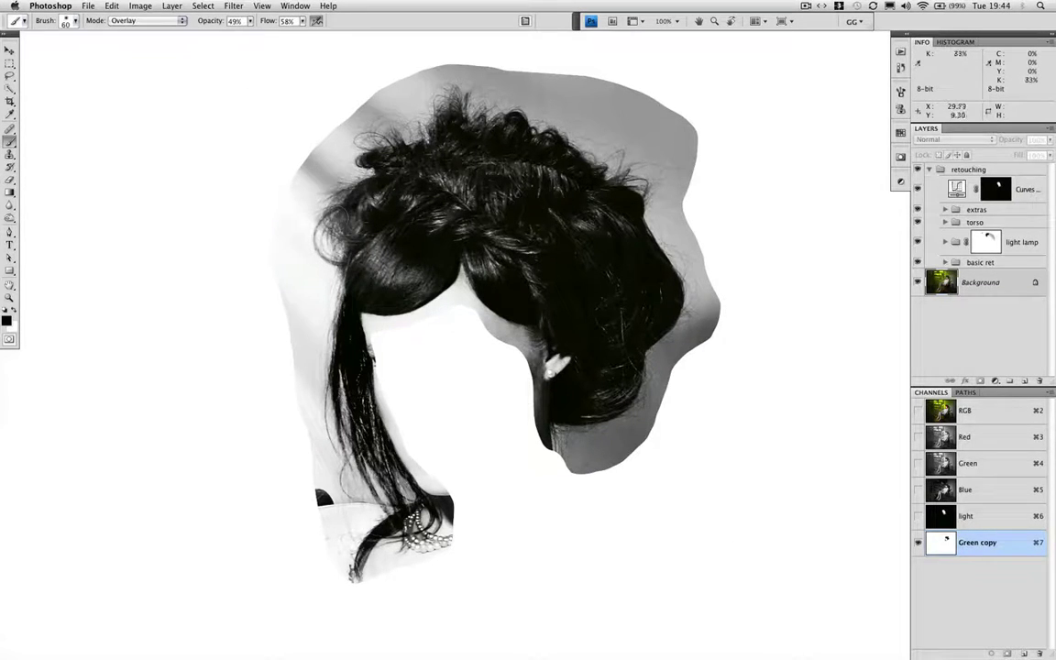
mouse_move(306, 231)
mouse_down()
mouse_move(293, 234)
mouse_move(289, 217)
mouse_move(297, 225)
mouse_move(293, 206)
mouse_move(316, 179)
mouse_move(319, 261)
mouse_move(318, 188)
mouse_move(367, 129)
mouse_move(376, 151)
mouse_move(349, 124)
mouse_move(408, 110)
mouse_move(413, 97)
mouse_move(440, 110)
mouse_move(436, 124)
mouse_move(472, 110)
mouse_move(444, 133)
mouse_move(555, 165)
mouse_move(541, 183)
mouse_move(645, 266)
mouse_up()
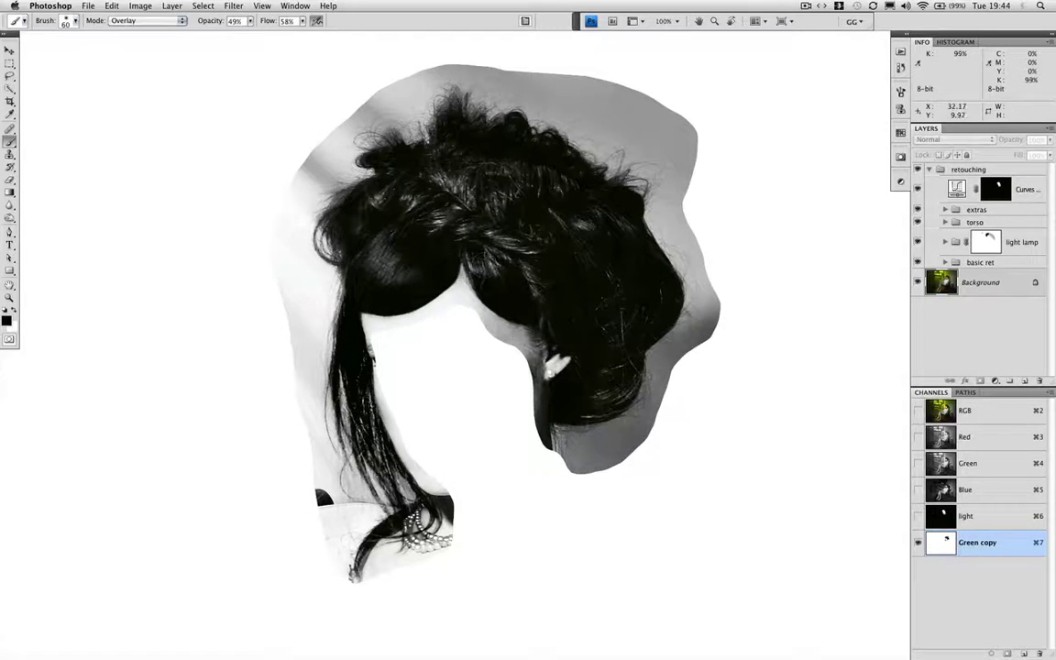
mouse_move(485, 275)
mouse_down()
mouse_move(499, 269)
mouse_move(530, 288)
mouse_up()
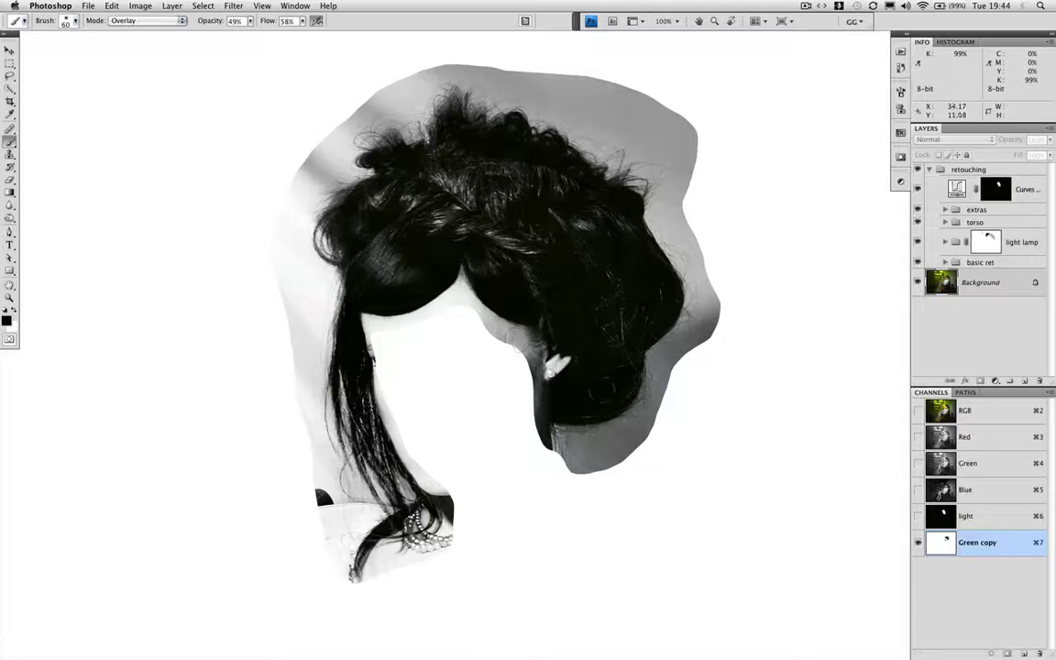
mouse_move(521, 342)
mouse_down()
mouse_move(563, 310)
mouse_move(647, 301)
mouse_up()
mouse_move(376, 167)
mouse_down()
mouse_move(325, 202)
mouse_move(341, 229)
mouse_move(395, 263)
mouse_move(330, 237)
mouse_move(407, 163)
mouse_move(431, 213)
mouse_up()
- Raise the brush opacity to 87% and fill the remaining highlights inside the hair with black, enlarging the brush for broad areas
key(8)
key(7)
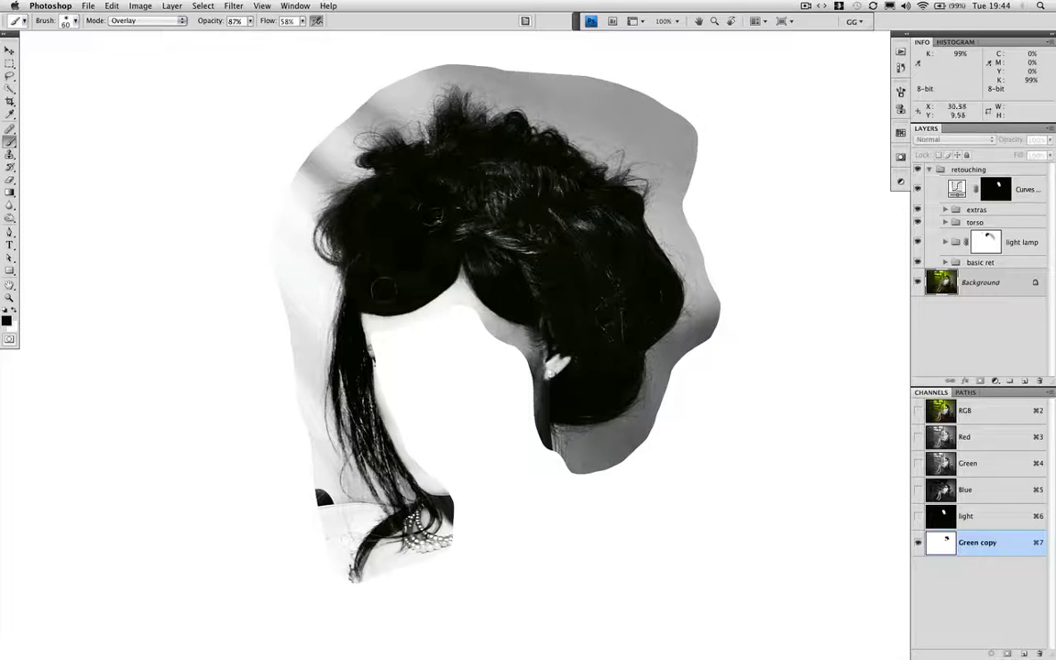
mouse_move(383, 290)
mouse_down()
mouse_move(365, 236)
mouse_move(441, 180)
mouse_move(449, 192)
mouse_up()
key(bracketright)
key(bracketright)
key(bracketright)
key(bracketright)
mouse_move(511, 247)
mouse_down()
mouse_move(539, 264)
mouse_move(496, 263)
mouse_move(510, 224)
mouse_move(442, 216)
mouse_move(491, 222)
mouse_move(540, 284)
mouse_move(622, 322)
mouse_move(611, 361)
mouse_move(573, 403)
mouse_move(622, 377)
mouse_move(463, 89)
mouse_move(454, 115)
mouse_move(464, 131)
mouse_move(389, 63)
mouse_move(580, 62)
mouse_move(496, 87)
mouse_move(538, 70)
mouse_move(520, 91)
mouse_move(561, 51)
mouse_move(538, 101)
mouse_move(564, 99)
mouse_move(550, 110)
mouse_move(600, 55)
mouse_move(568, 117)
mouse_move(576, 102)
mouse_move(579, 130)
mouse_move(625, 89)
mouse_move(588, 140)
mouse_move(637, 122)
mouse_move(605, 157)
mouse_move(651, 150)
mouse_move(637, 158)
mouse_move(669, 160)
mouse_move(681, 144)
mouse_move(674, 188)
mouse_move(708, 165)
mouse_move(664, 222)
mouse_move(686, 229)
mouse_move(682, 260)
mouse_move(716, 234)
mouse_move(696, 237)
mouse_move(698, 274)
mouse_up()
- Paint the gray background around the hair white in Overlay mode and erase the small chair remnant in Normal mode
key(x)
mouse_move(707, 264)
mouse_down()
mouse_move(703, 229)
mouse_move(688, 221)
mouse_move(709, 149)
mouse_move(694, 120)
mouse_move(597, 149)
mouse_move(591, 103)
mouse_move(531, 78)
mouse_move(490, 91)
mouse_move(478, 70)
mouse_move(422, 65)
mouse_move(473, 54)
mouse_move(467, 67)
mouse_move(623, 77)
mouse_move(709, 173)
mouse_up()
click(147, 20)
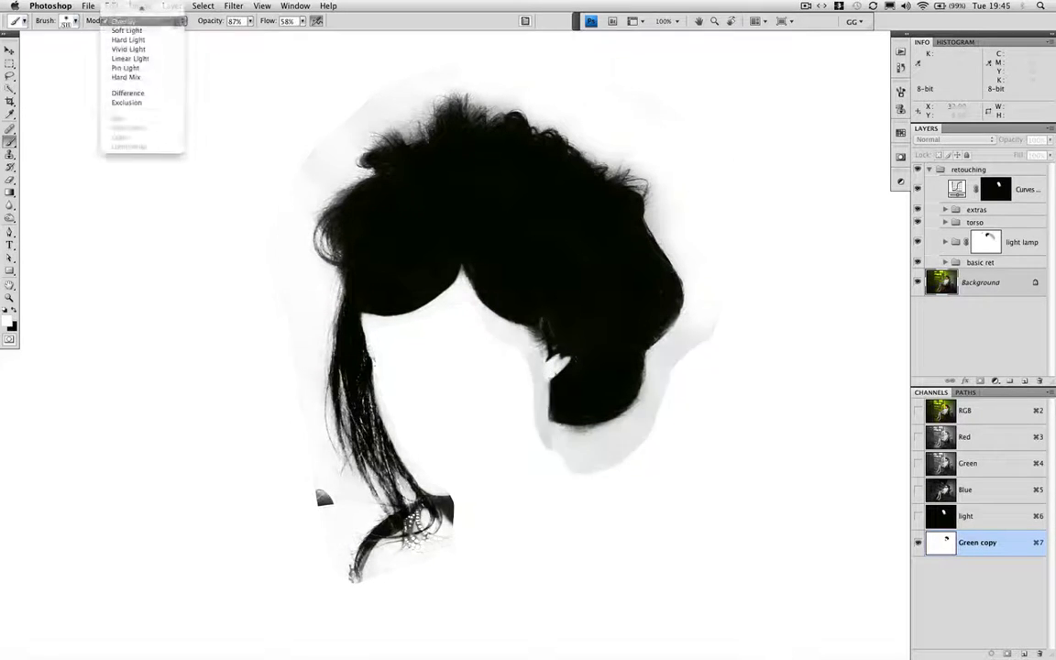
click(124, 11)
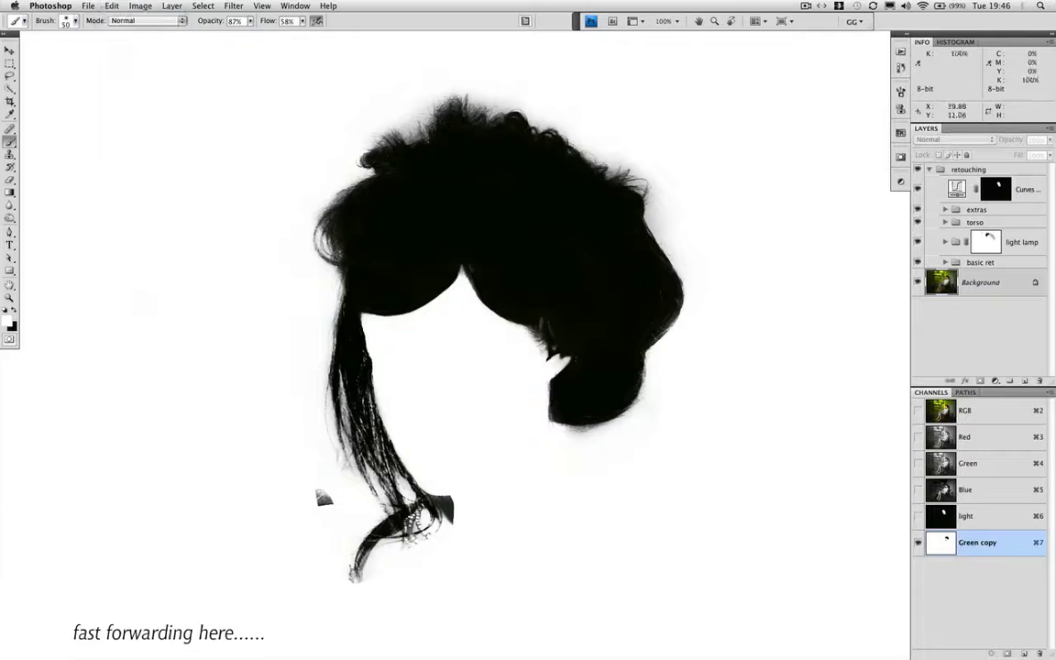
click(321, 498)
- Set the brush opacity and flow to 100% and paint out the necklace and lace remnants in white, reducing the brush to 15 px
drag(249, 20, 279, 35)
drag(303, 20, 331, 35)
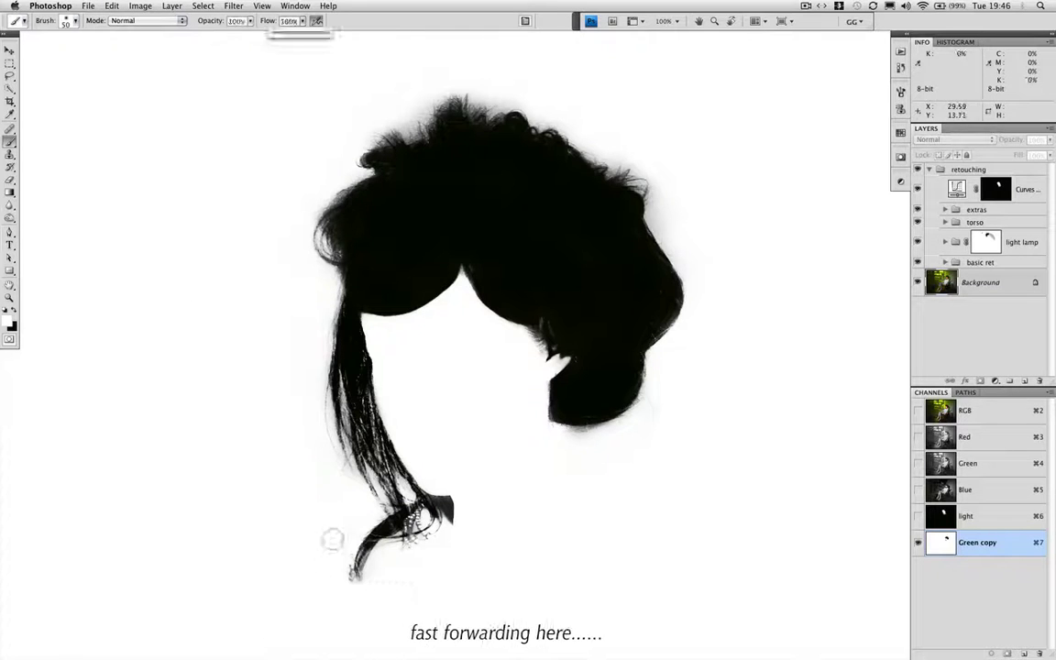
key(bracketleft)
key(bracketleft)
mouse_move(345, 559)
mouse_down()
mouse_move(349, 588)
mouse_move(366, 579)
mouse_up()
key(bracketleft)
key(bracketleft)
key(bracketleft)
drag(418, 520, 398, 541)
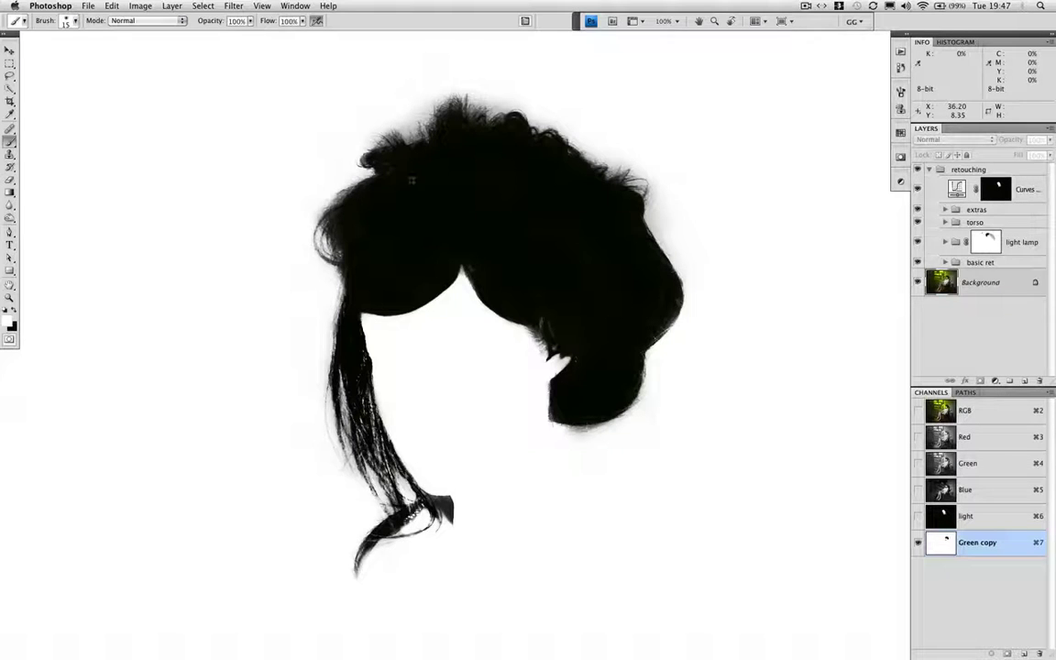
- Fill the leftover light spots inside the hair with a black brush of about 50 px
key(x)
key(])
key(])
key(])
drag(558, 331, 535, 309)
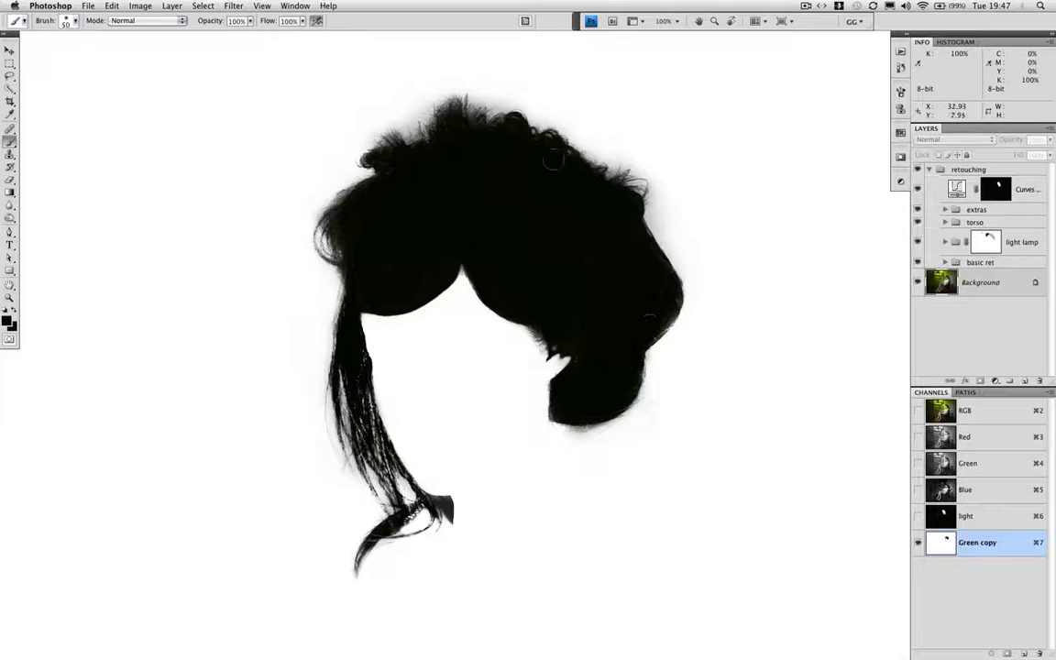
key(])
key(bracketright)
key(bracketright)
key(bracketright)
key(bracketleft)
key(bracketleft)
key(bracketleft)
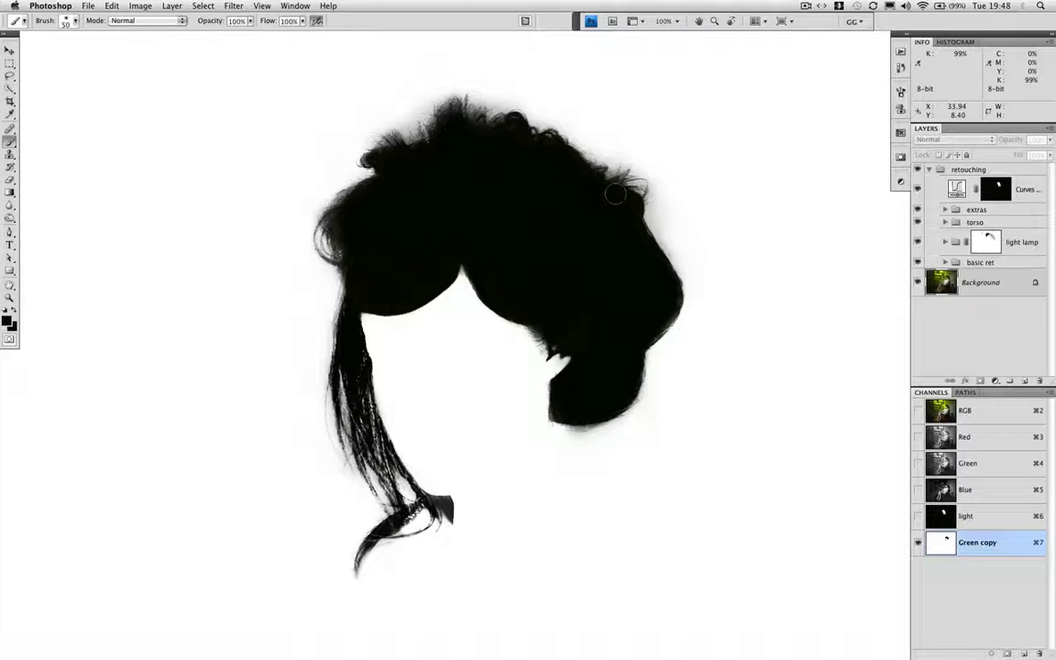
- Invert the Green copy channel, return to the composite image and load the channel as a selection with the top Curves layer active
key(super+i)
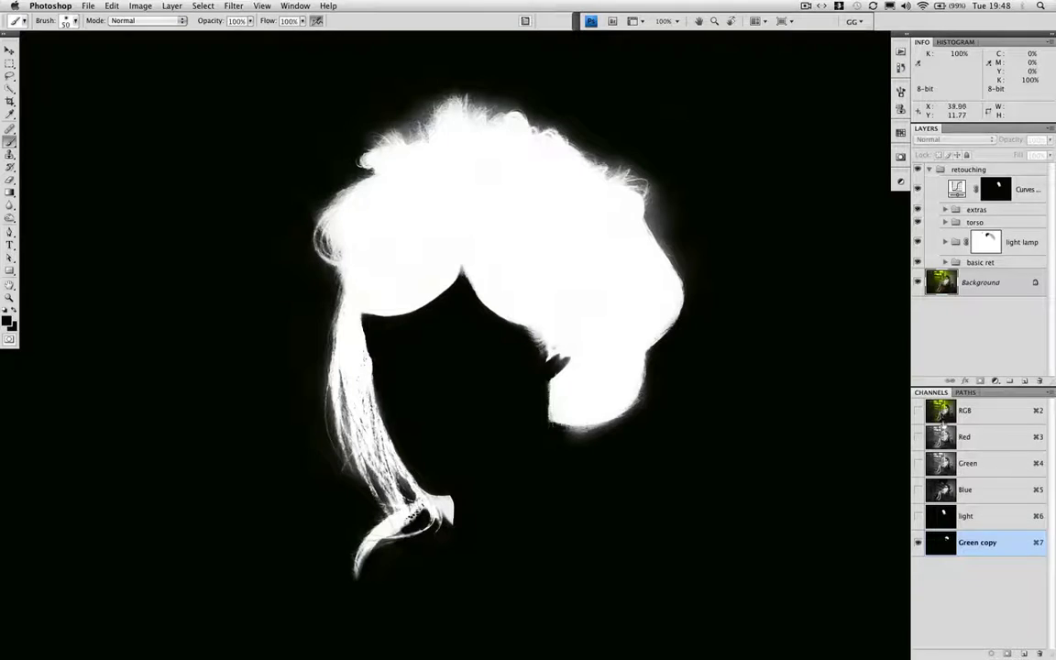
key(super+2)
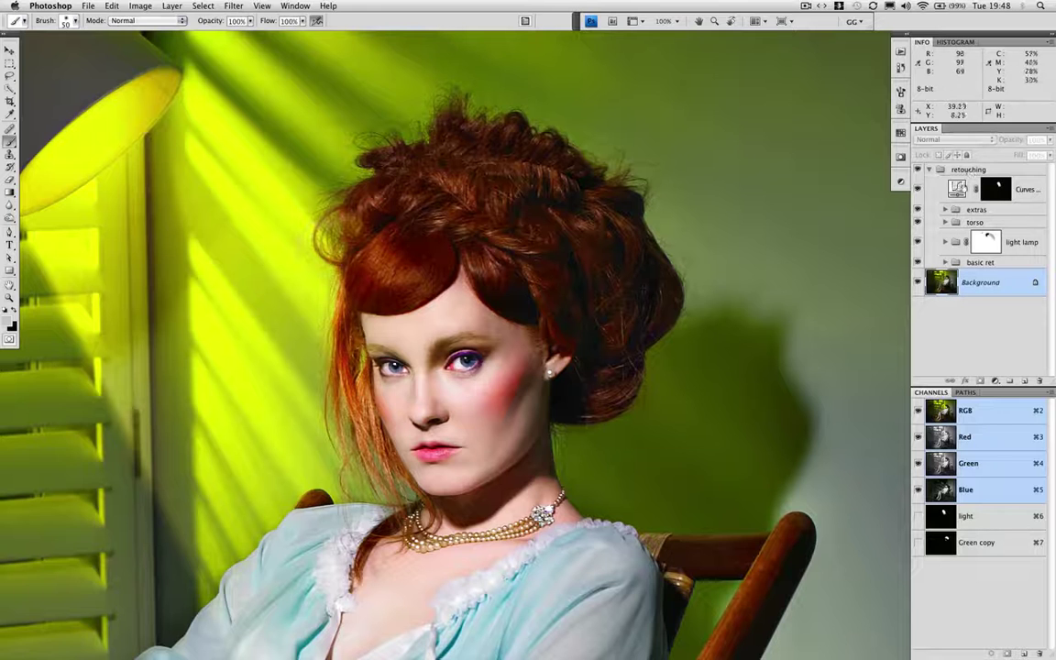
click(996, 189)
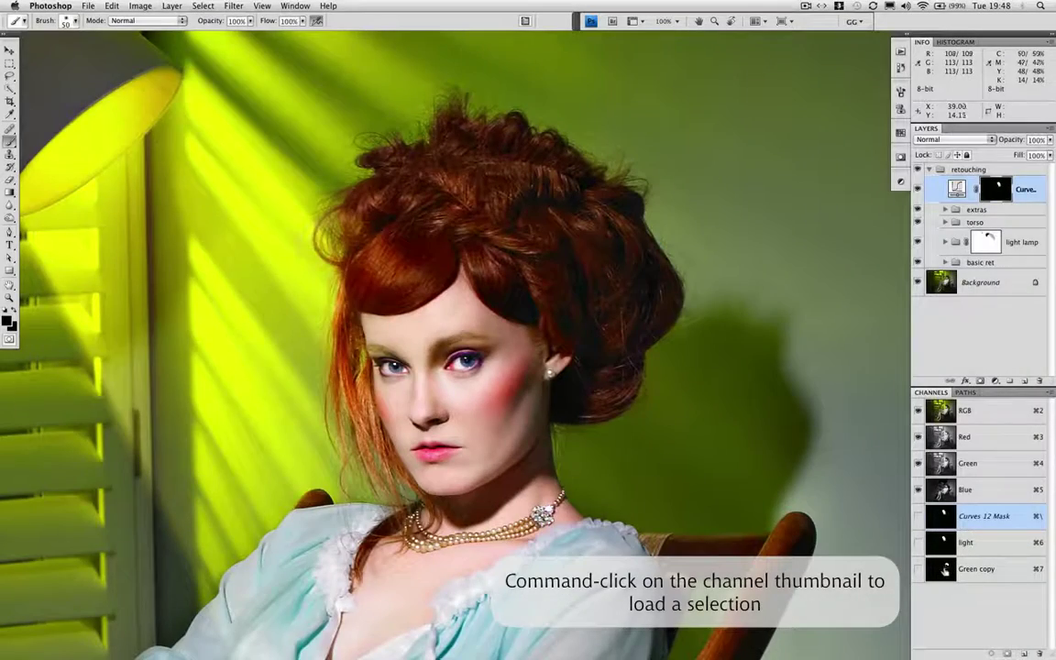
super+click(942, 569)
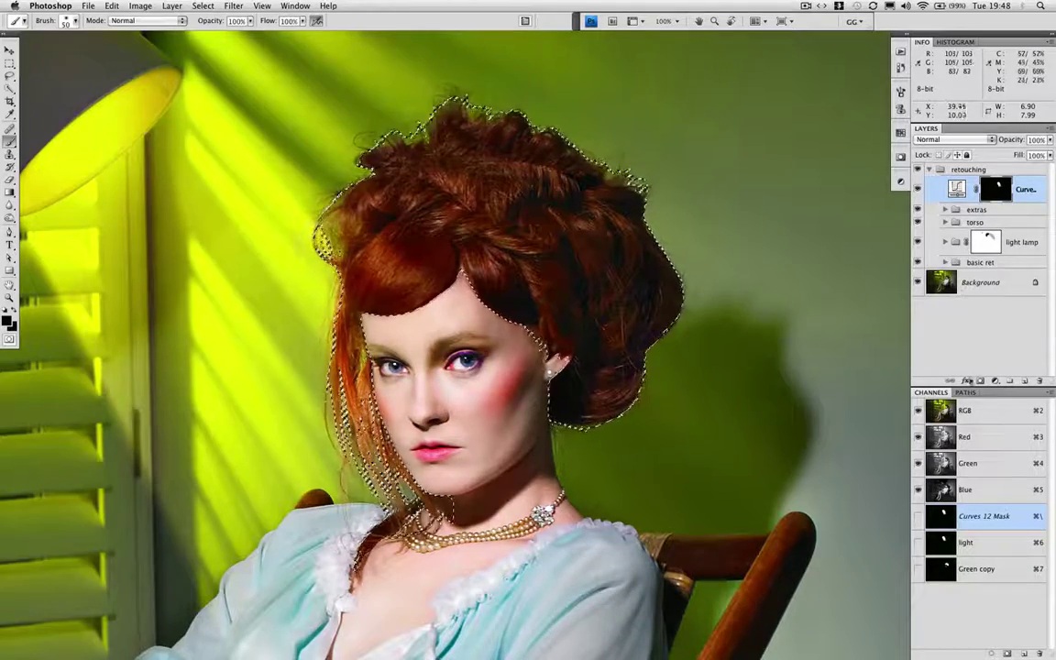
- Add a Solid Color fill layer in red #e61b3d through the hair selection and set its blending mode to Soft Light
click(995, 381)
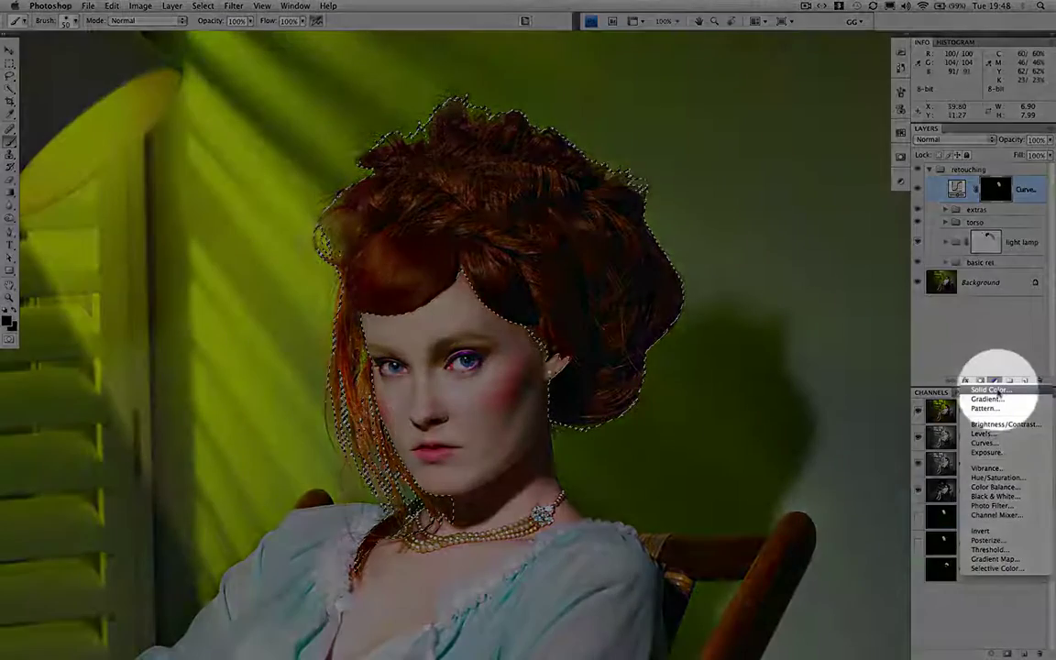
click(990, 390)
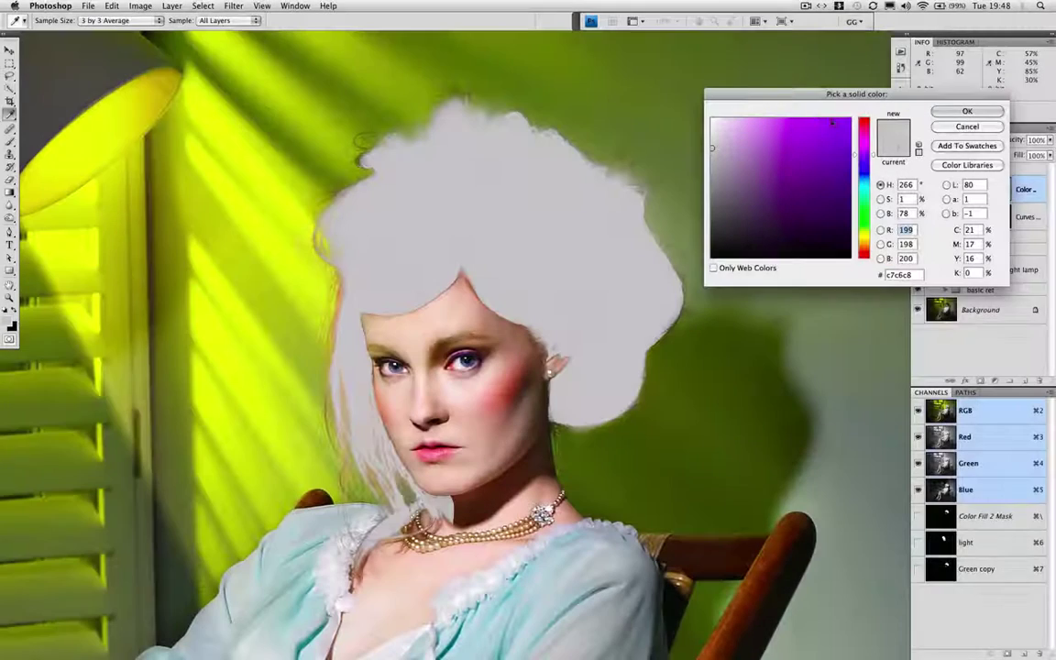
click(865, 126)
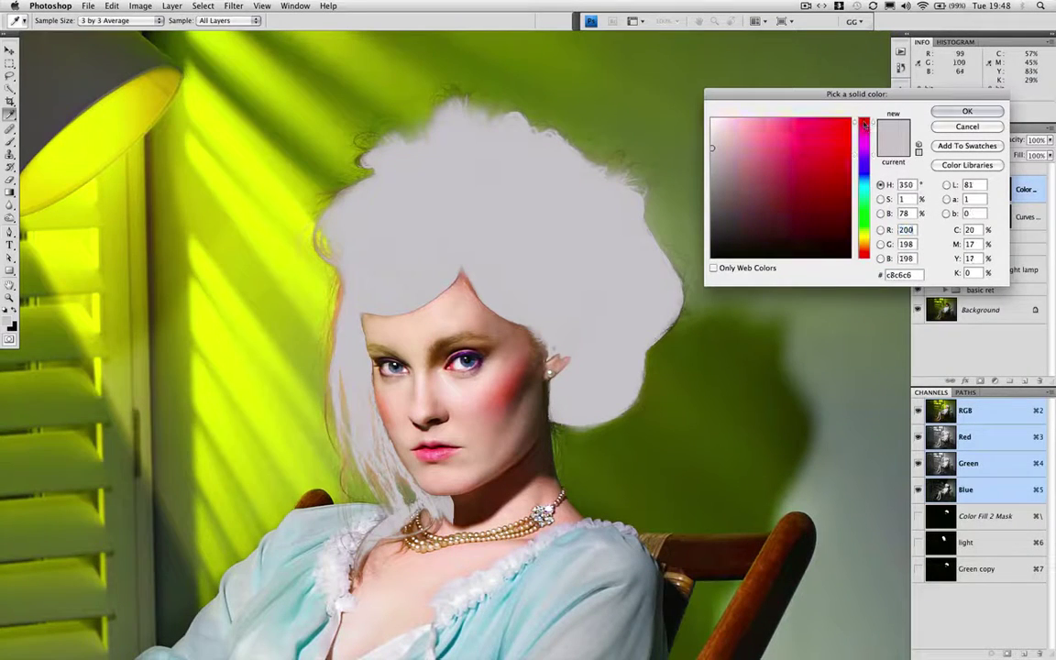
click(834, 131)
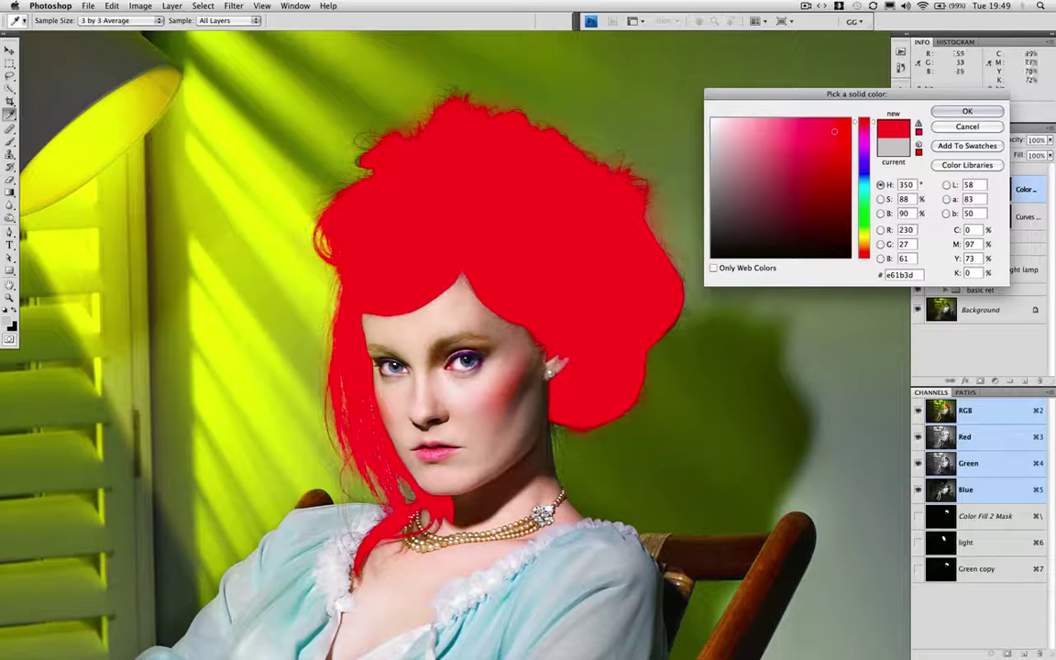
click(965, 111)
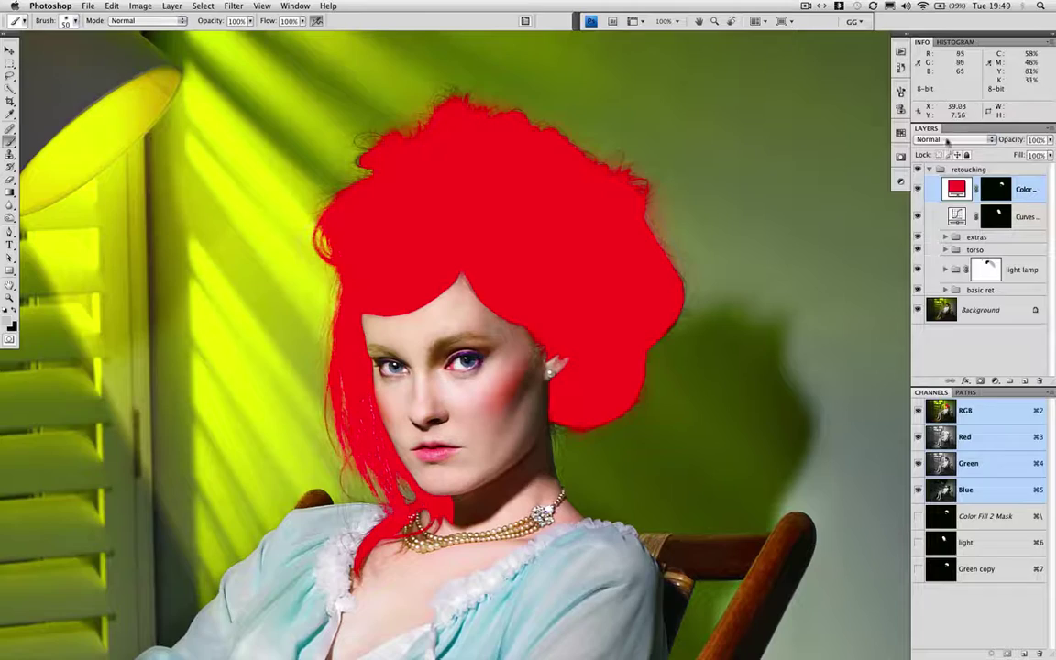
click(951, 139)
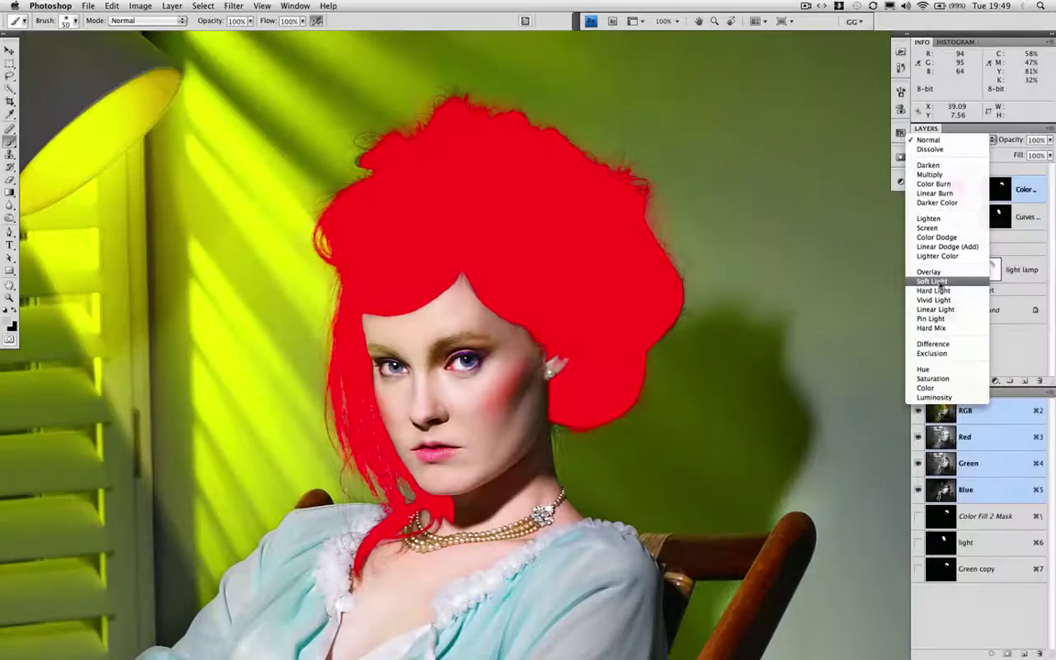
click(940, 282)
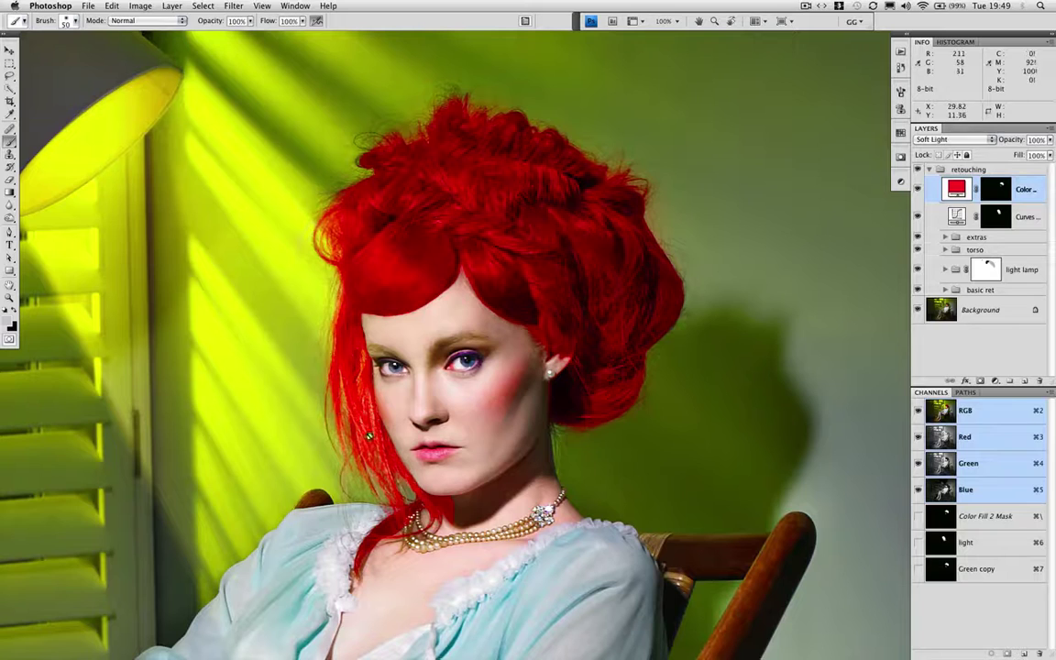
- Display the color fill's mask on its own and set up the Burn tool with a 100 px brush and the Midtones range
alt+click(997, 189)
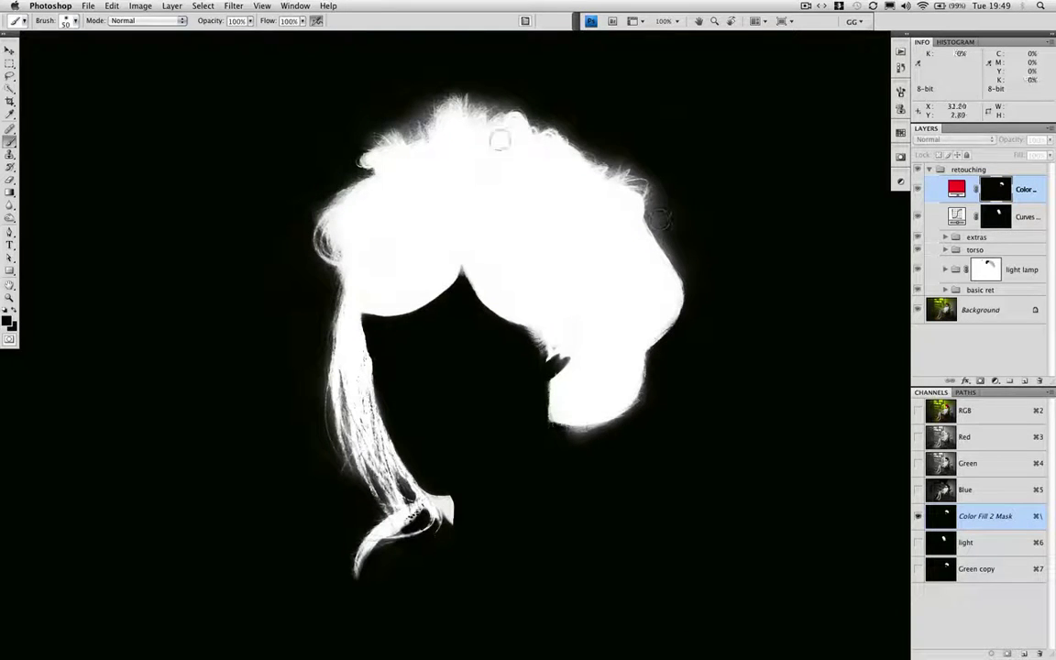
key(o)
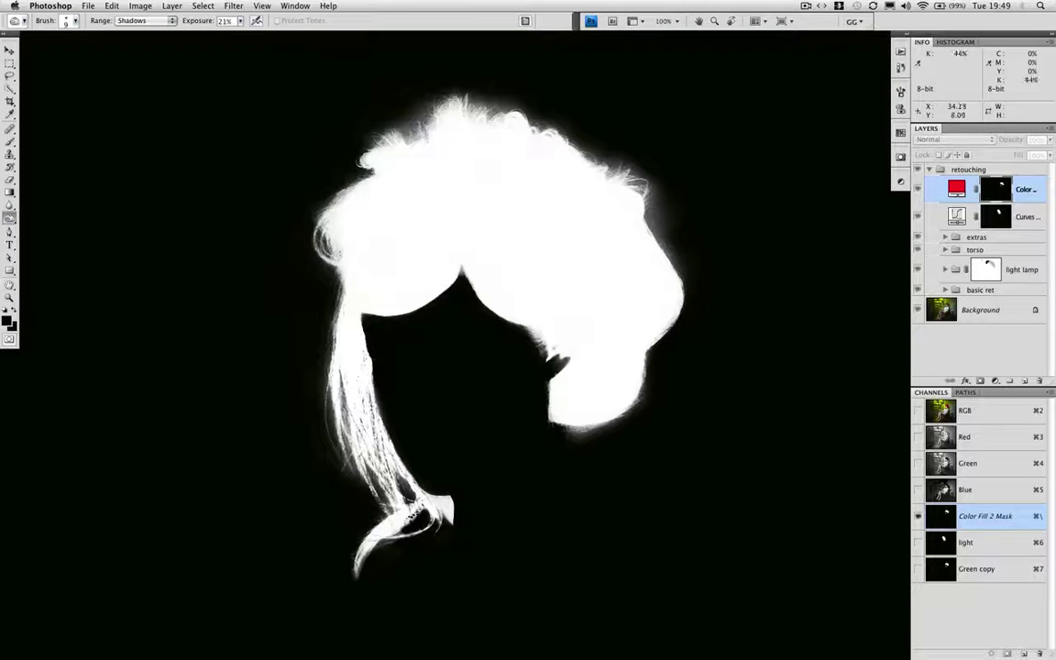
key(bracketright)
key(bracketright)
key(bracketright)
key(bracketright)
key(bracketright)
key(bracketright)
key(bracketright)
key(bracketright)
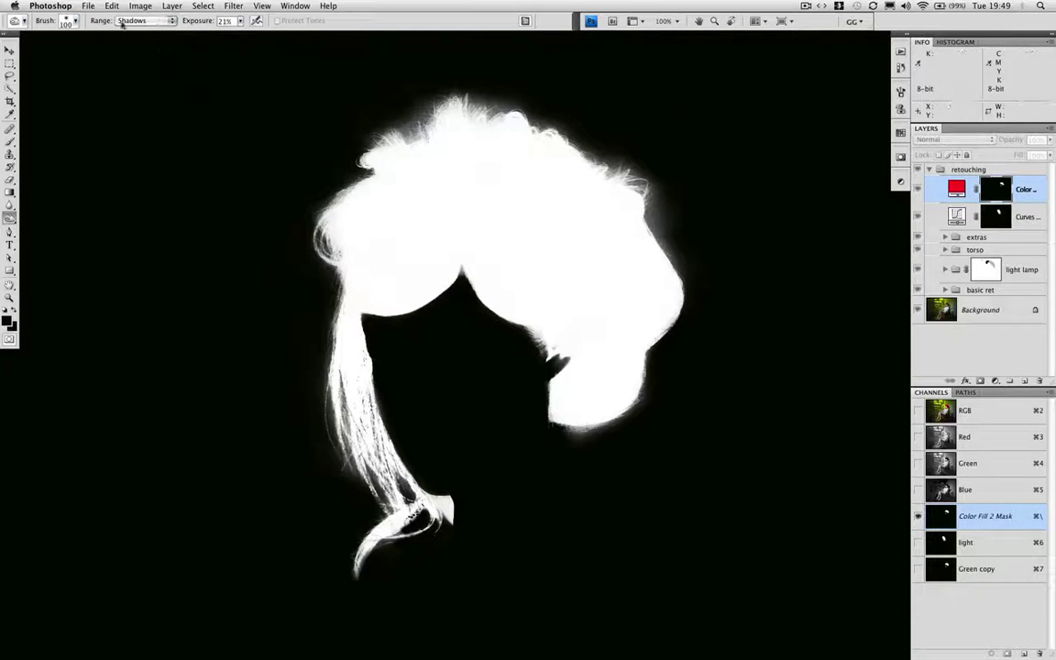
click(163, 20)
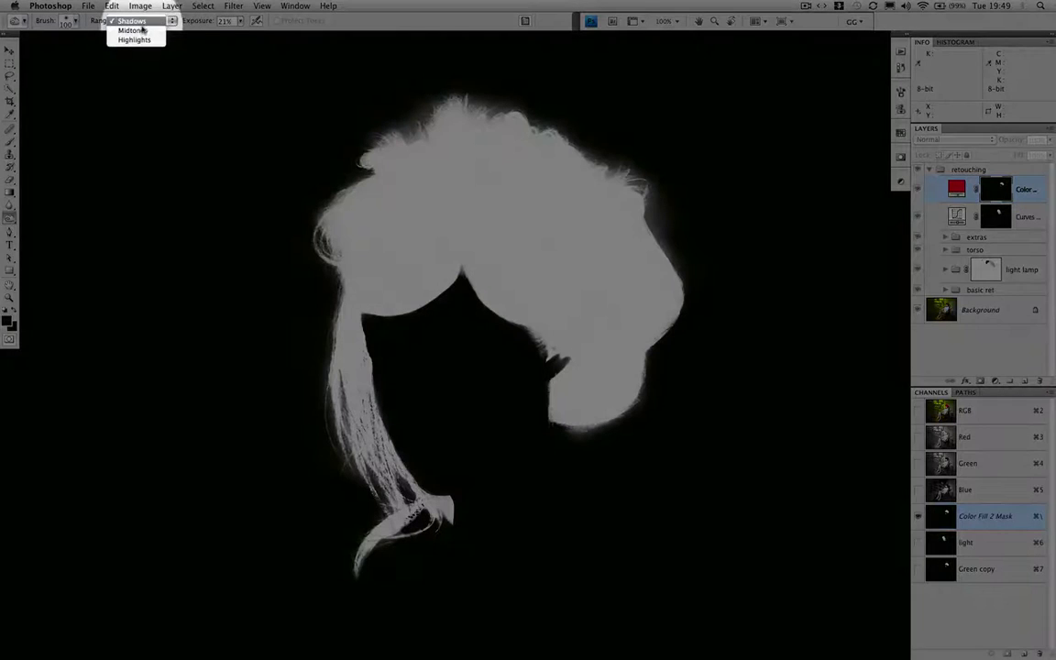
click(140, 31)
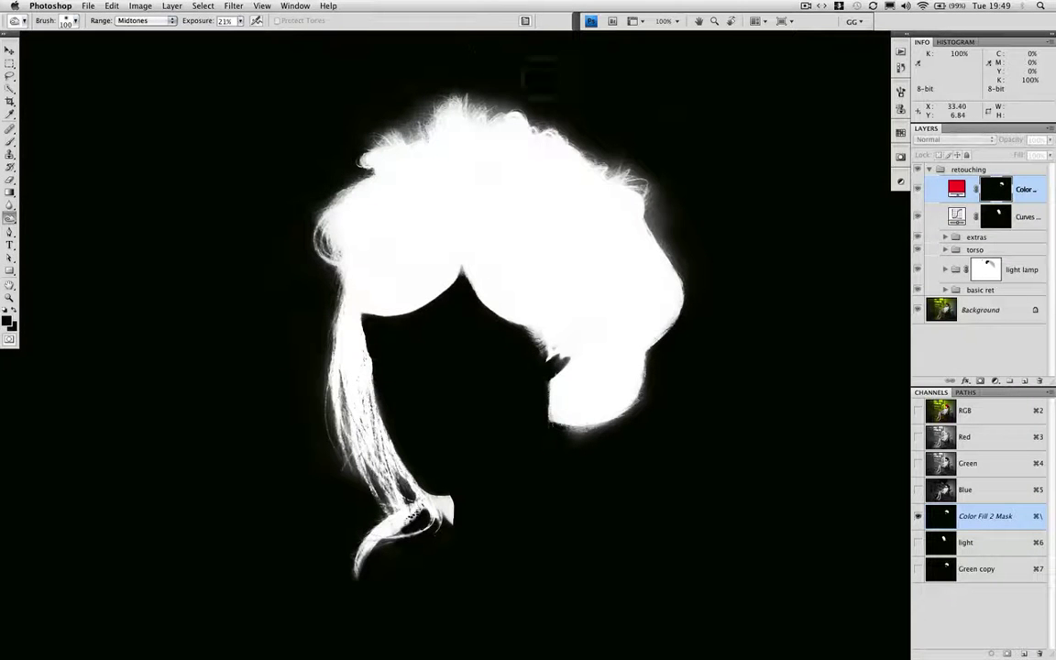
- Burn the gray halo around the hair's outer edges in the color fill's mask, continuing with the full image displayed
mouse_move(485, 117)
mouse_down()
mouse_move(496, 99)
mouse_move(504, 107)
mouse_up()
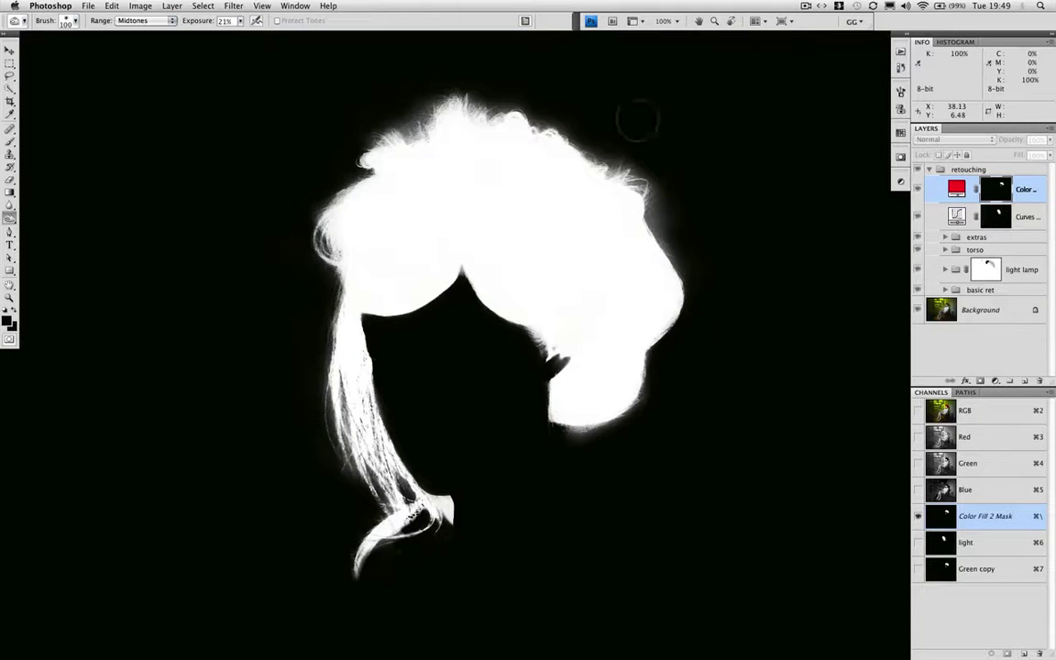
mouse_move(568, 112)
mouse_down()
mouse_move(445, 114)
mouse_move(431, 101)
mouse_up()
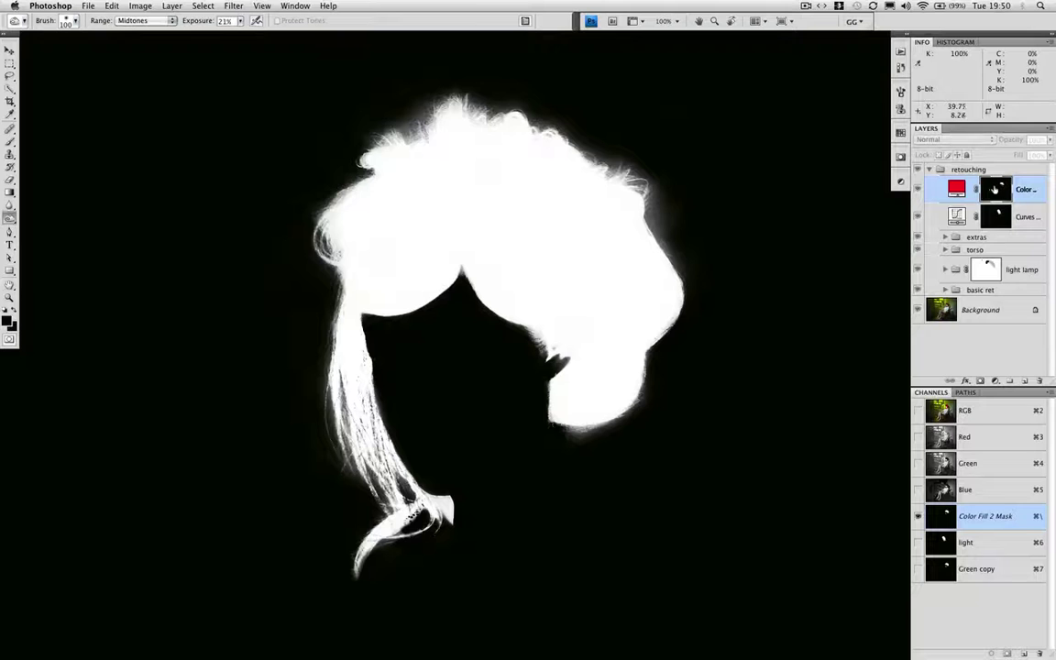
alt+click(996, 188)
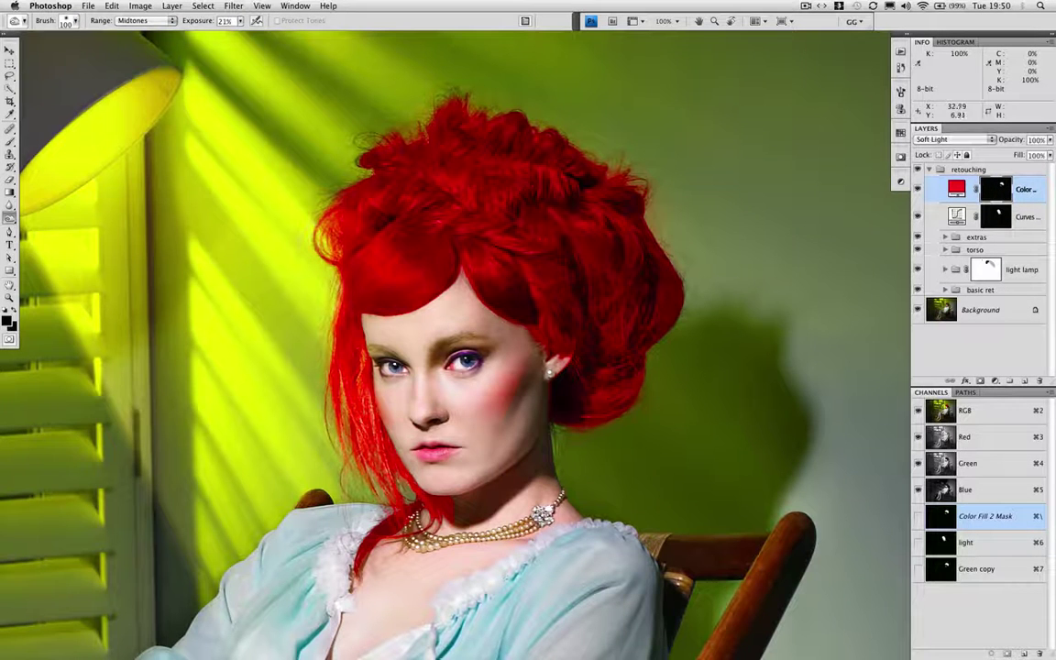
mouse_move(557, 126)
mouse_down()
mouse_move(541, 134)
mouse_move(594, 145)
mouse_move(672, 225)
mouse_up()
drag(417, 99, 506, 90)
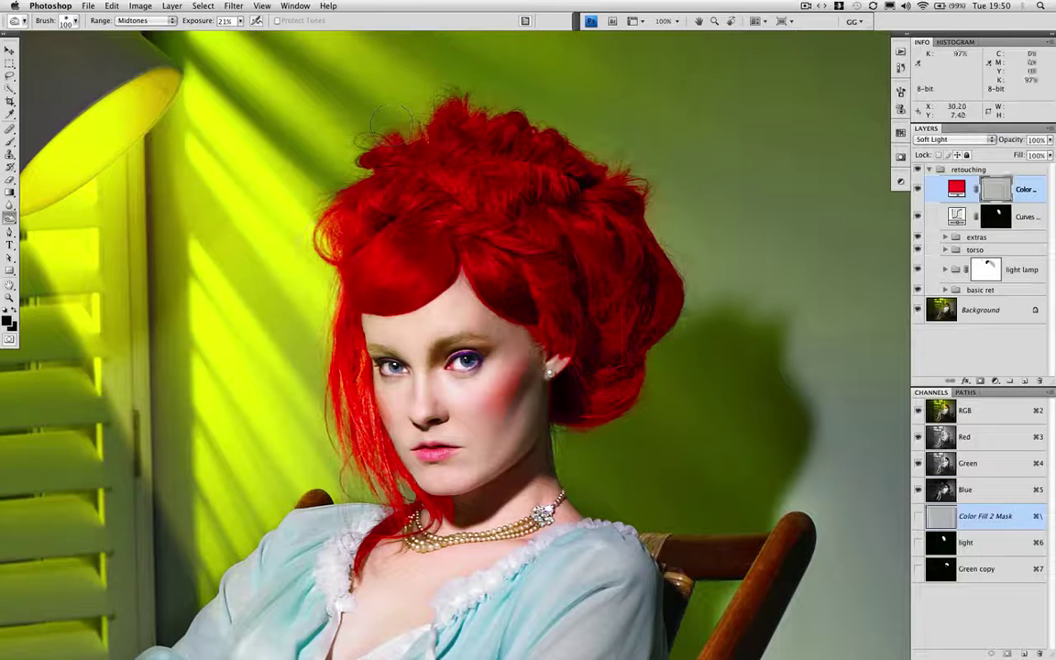
mouse_move(325, 182)
mouse_down()
mouse_move(303, 227)
mouse_move(330, 385)
mouse_move(292, 403)
mouse_up()
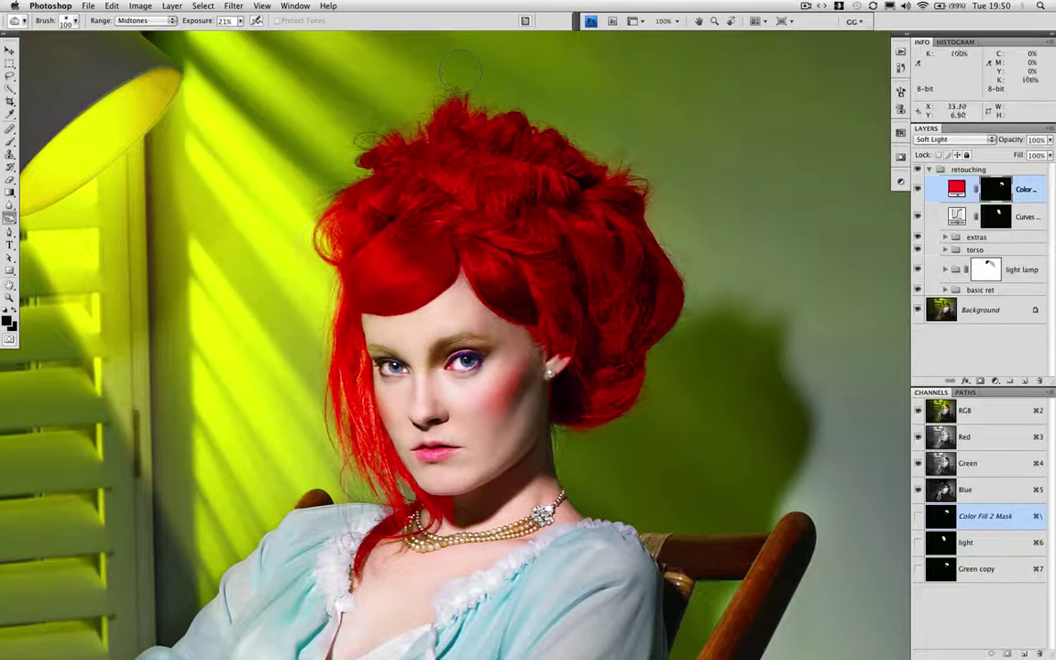
drag(655, 179, 633, 158)
- Set up the Brush tool at 35 px for checking and retouching the color fill's mask around the hairline and ear
key(b)
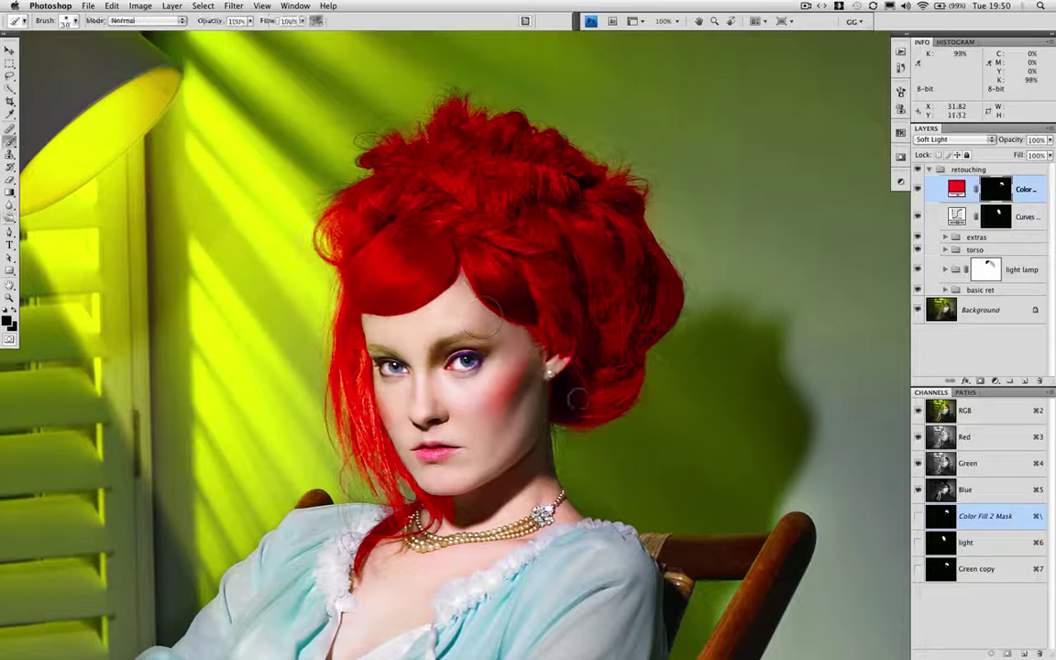
key(super+plus)
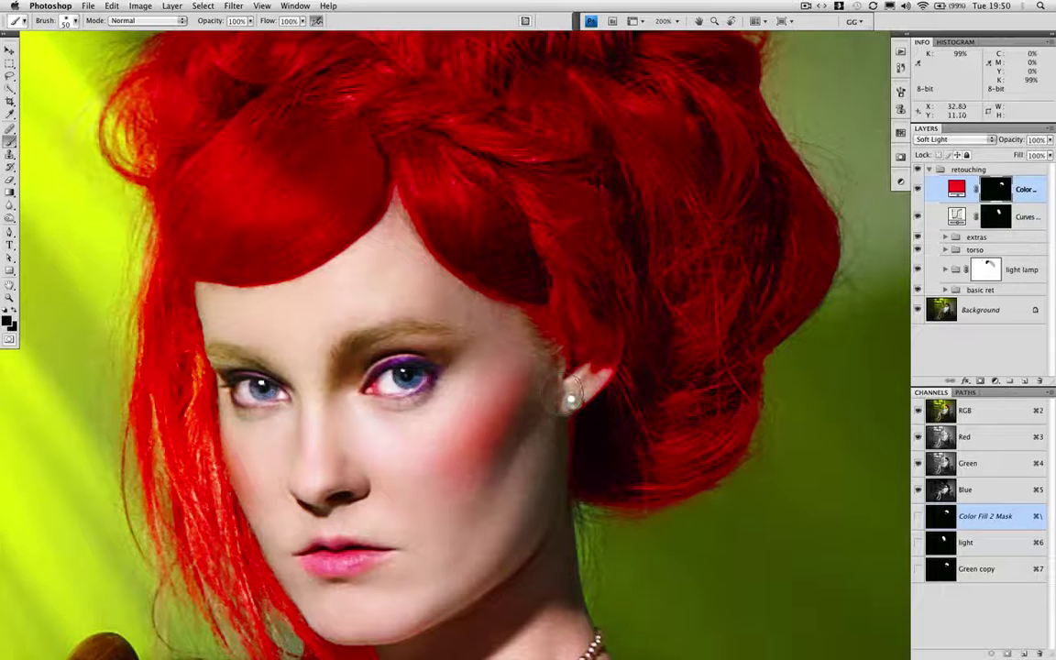
click(235, 21)
key(bracketleft)
key(bracketleft)
key(bracketleft)
key(bracketright)
key(bracketright)
key(bracketright)
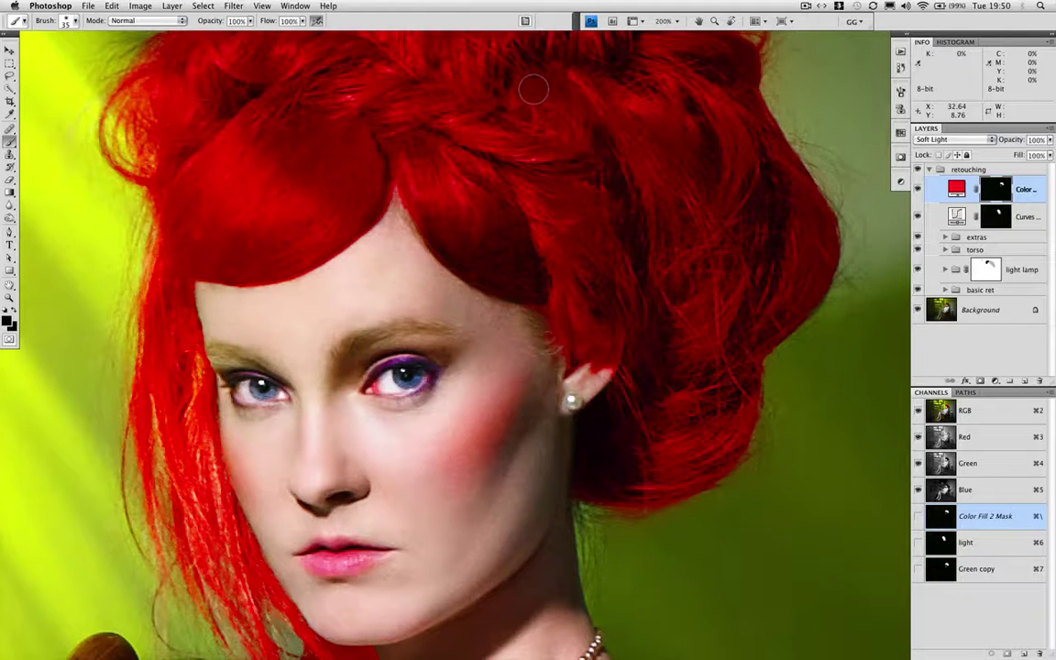
key(super+minus)
key(super+minus)
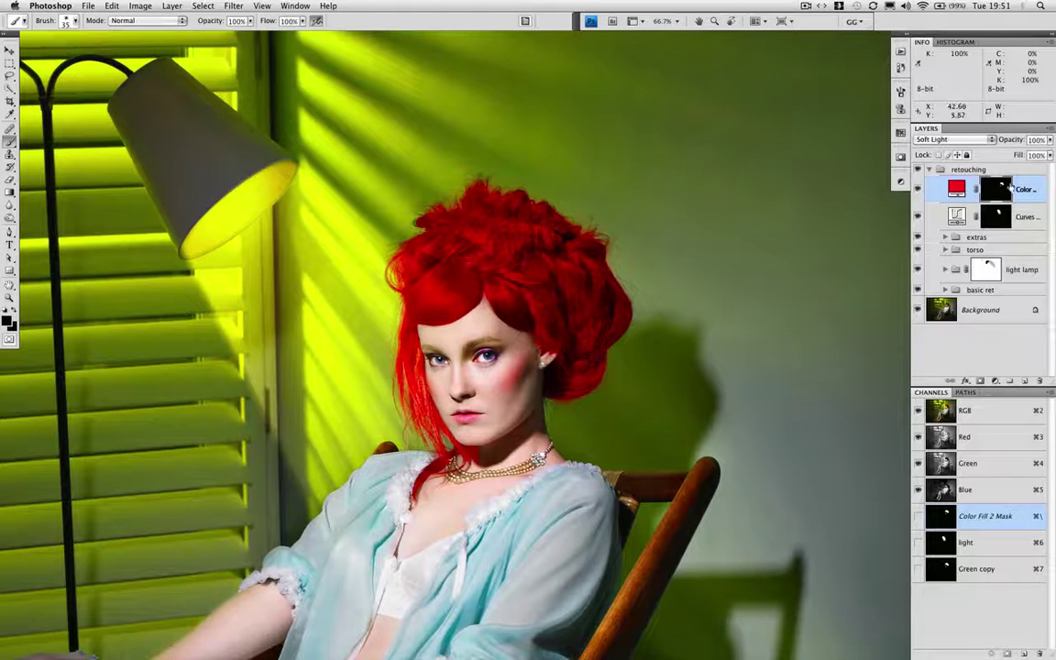
- Reopen the color fill layer's color and mute the bright red to a darker, less saturated #83434e
click(956, 189)
double_click(956, 189)
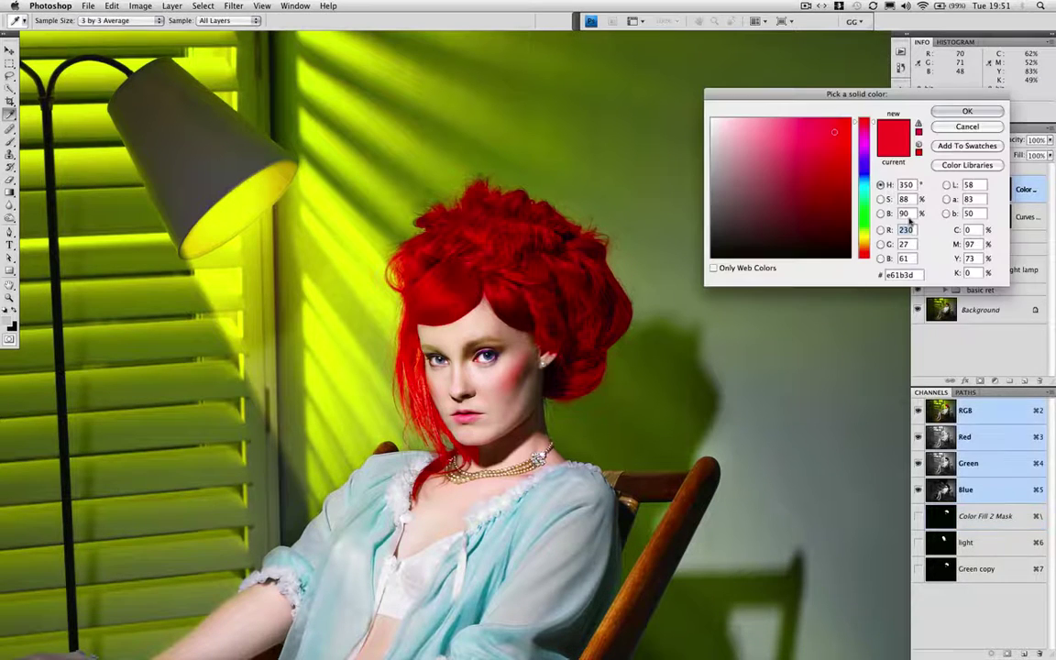
drag(824, 93, 770, 290)
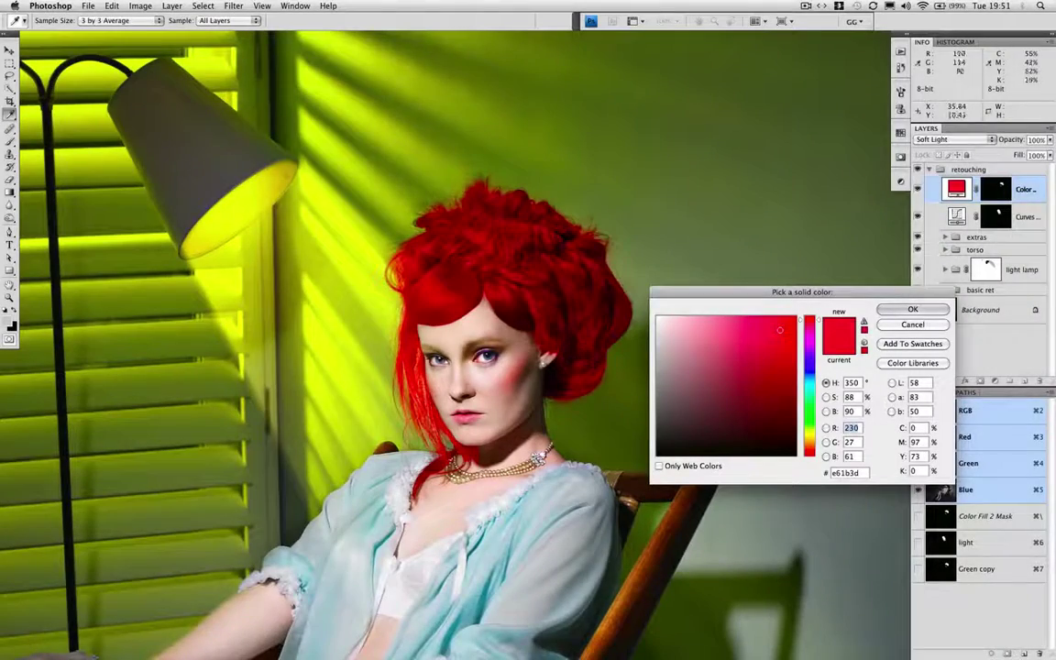
click(751, 393)
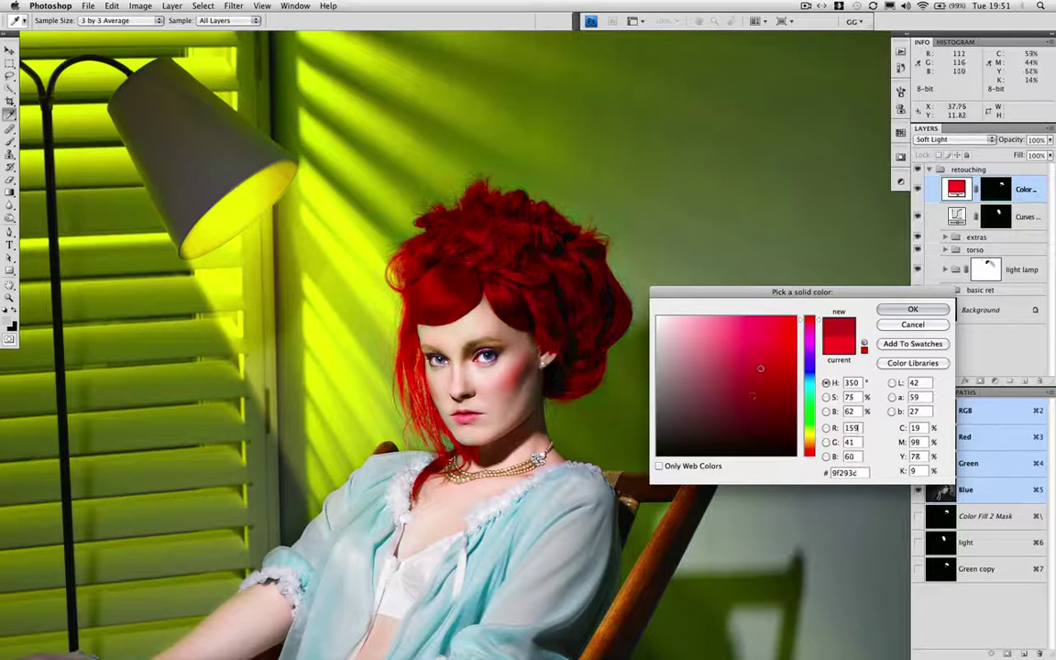
mouse_move(751, 393)
mouse_down()
mouse_move(732, 388)
mouse_move(738, 403)
mouse_move(724, 383)
mouse_up()
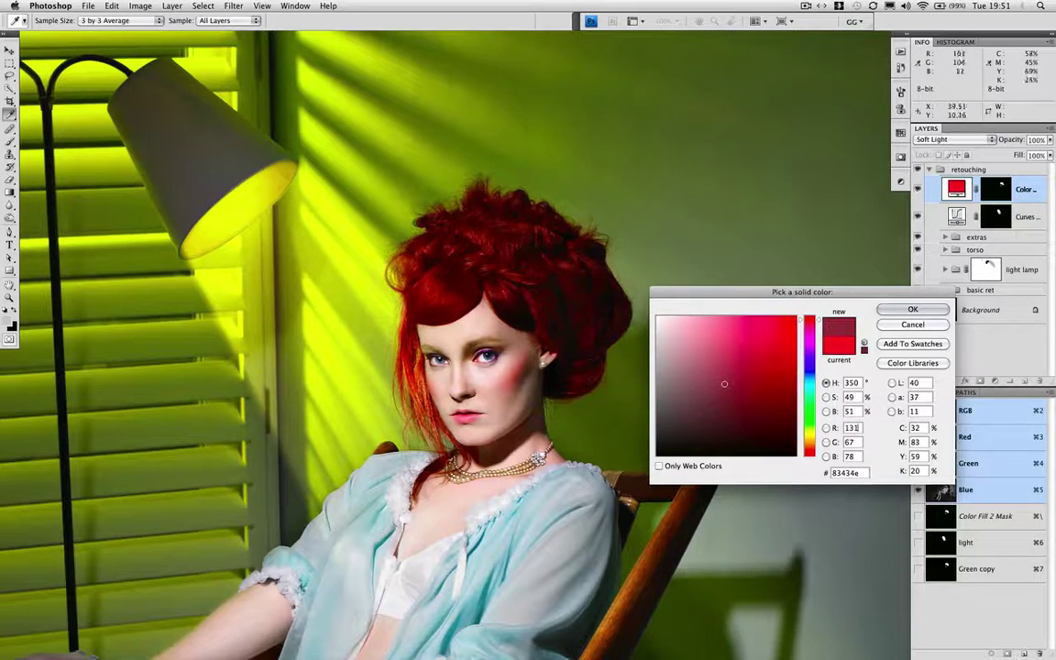
- Shift the fill color's hue to 16° and darken it slightly to a muted reddish brown, then return to the Brush tool
click(819, 320)
drag(812, 452, 808, 447)
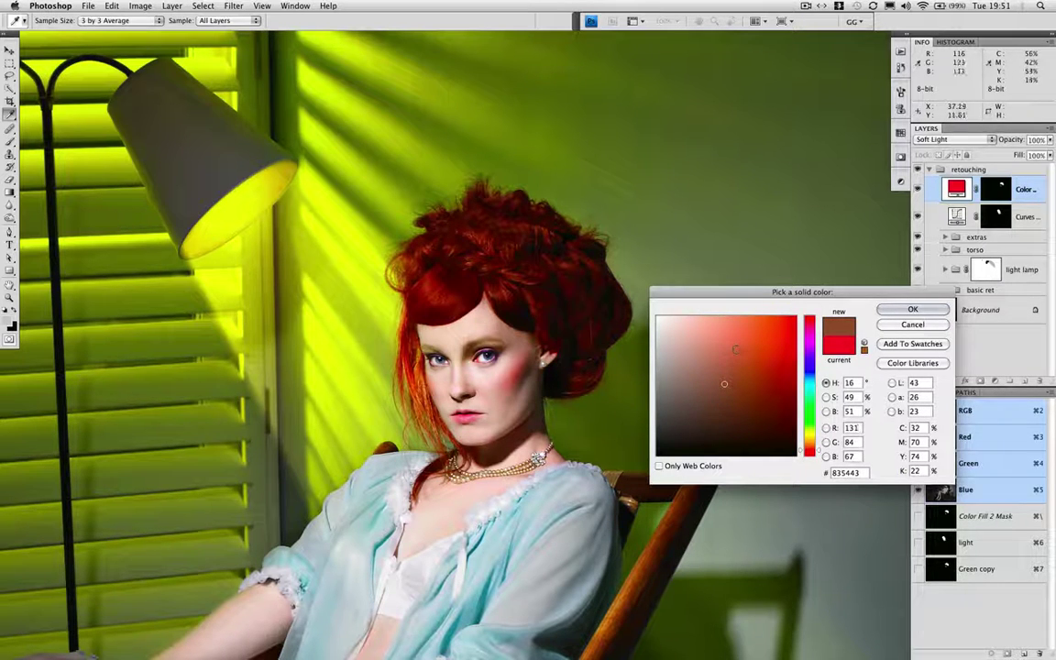
click(727, 390)
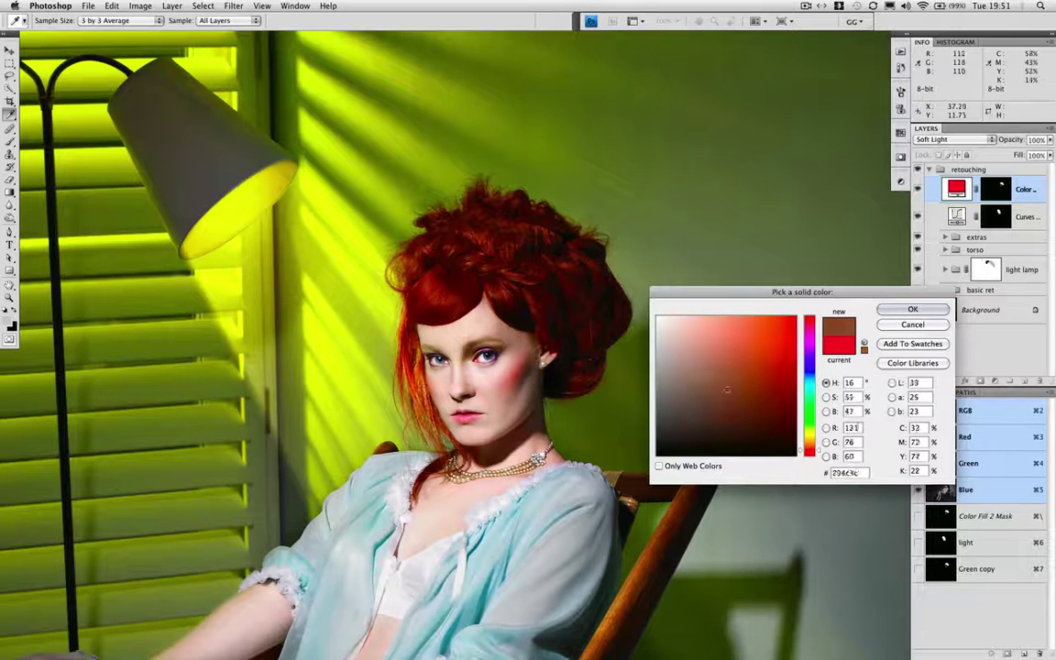
click(909, 308)
key(b)
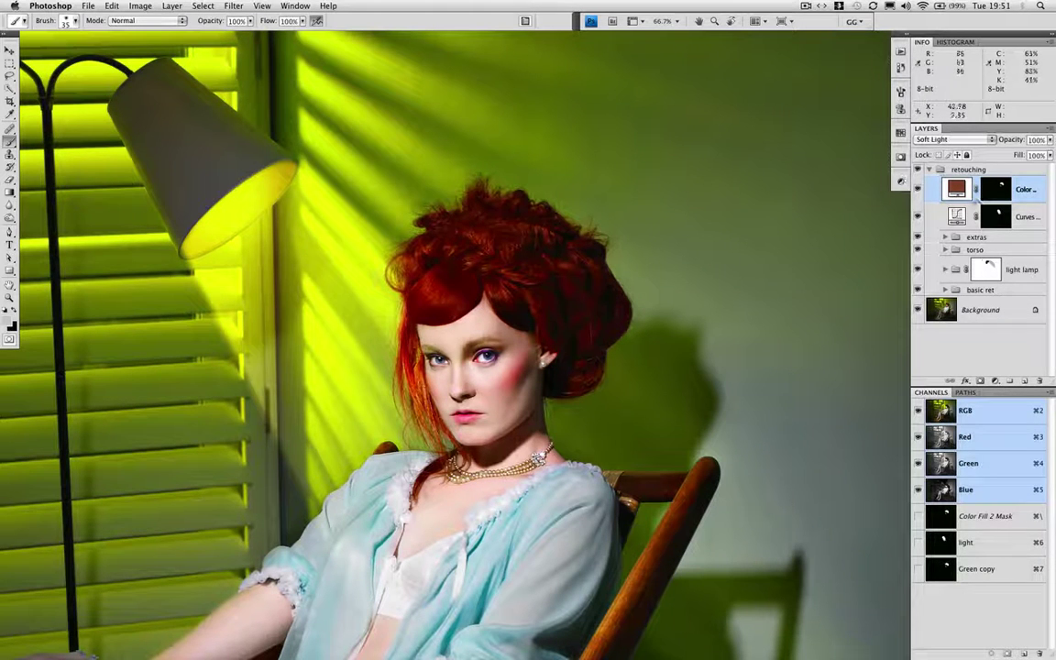
- Hide and redisplay the color fill layer to compare the hair before and after the recoloring
click(917, 190)
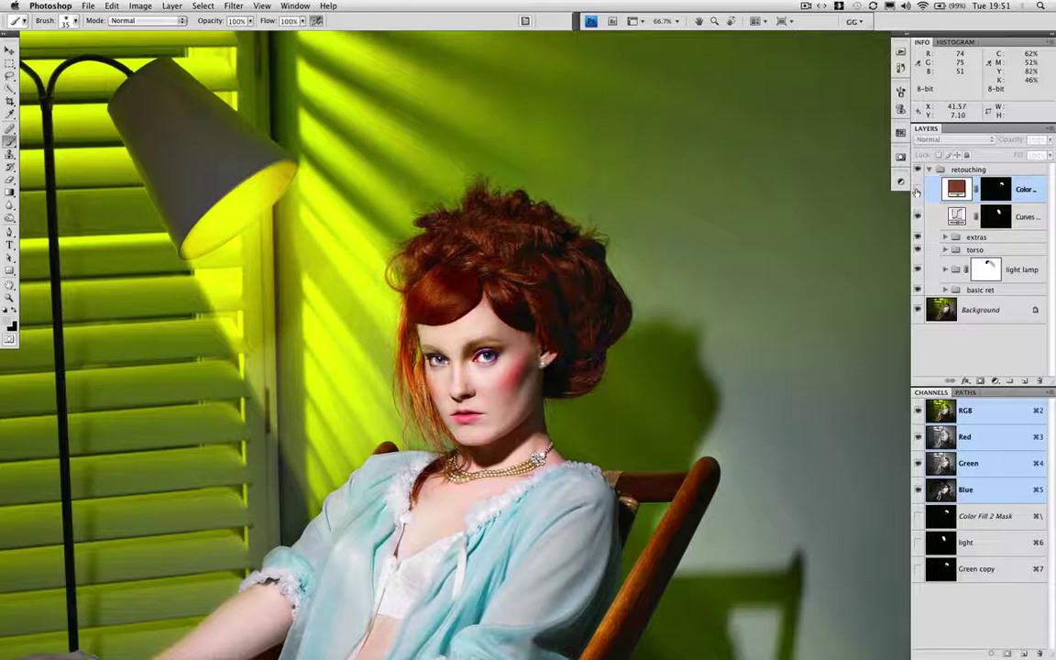
click(917, 190)
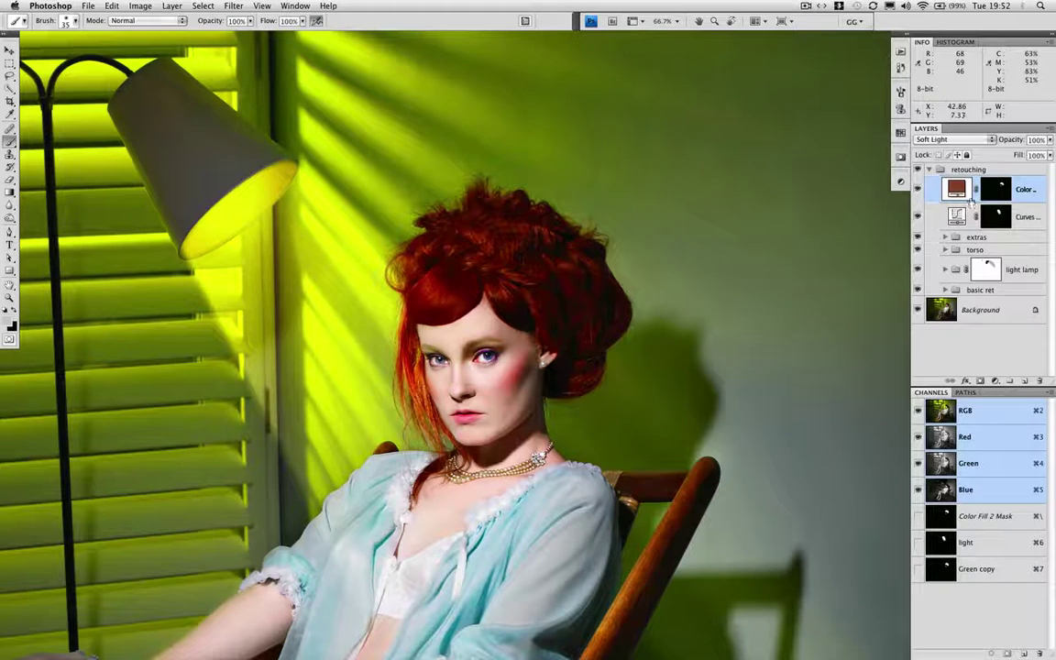
drag(582, 328, 588, 229)
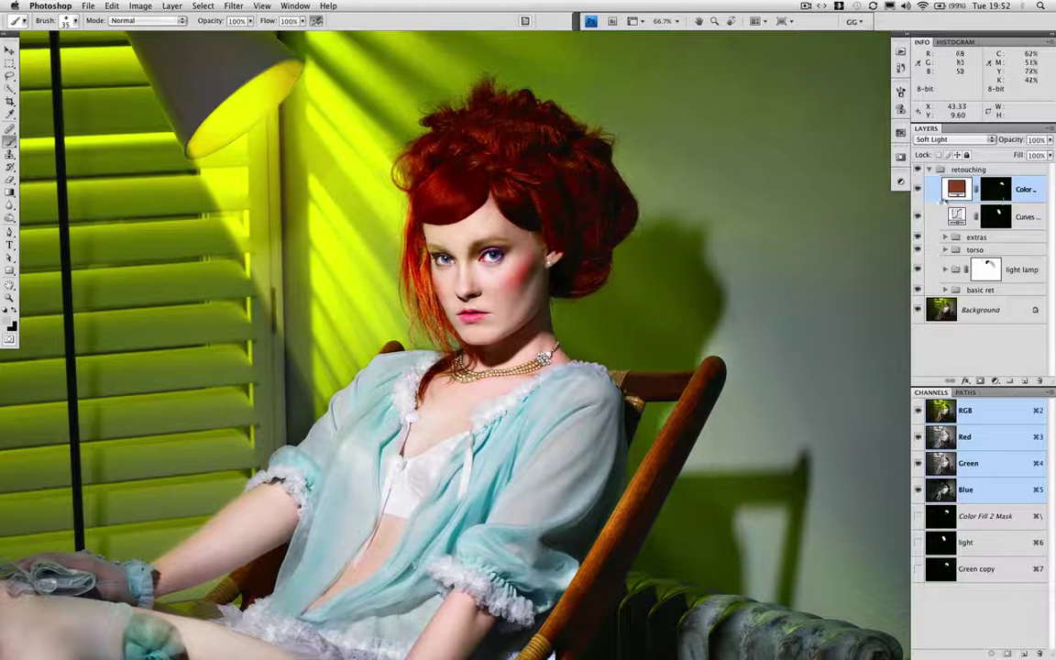